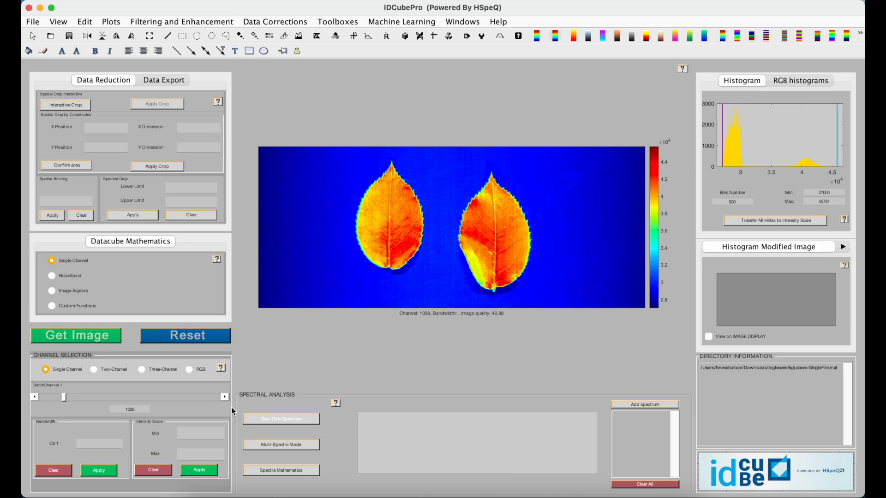
# Enable Spectra Mathematics and generate the Length of spectrum result for a small rectangular region on the right leaf
pyautogui.click(295, 471)
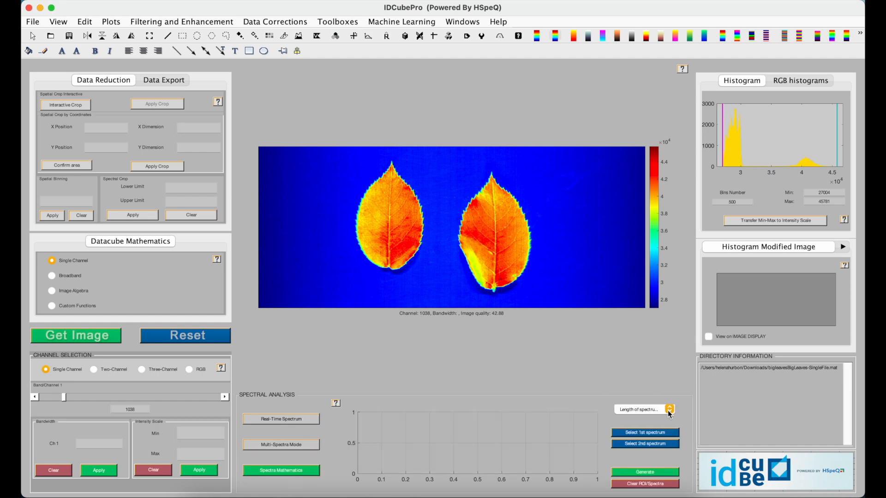
pyautogui.click(670, 411)
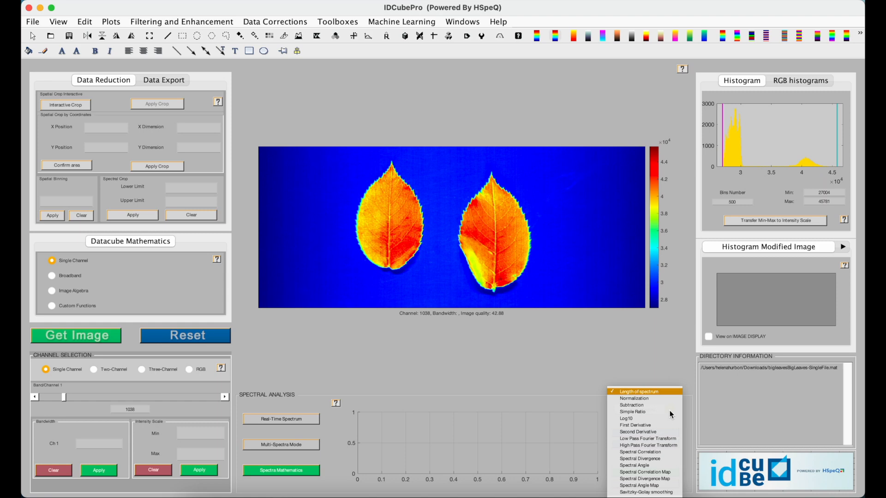
pyautogui.click(658, 393)
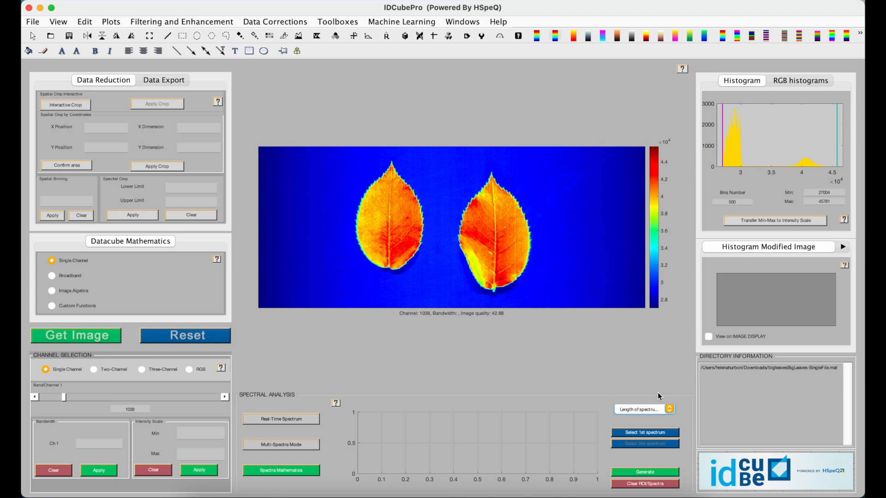
pyautogui.click(650, 429)
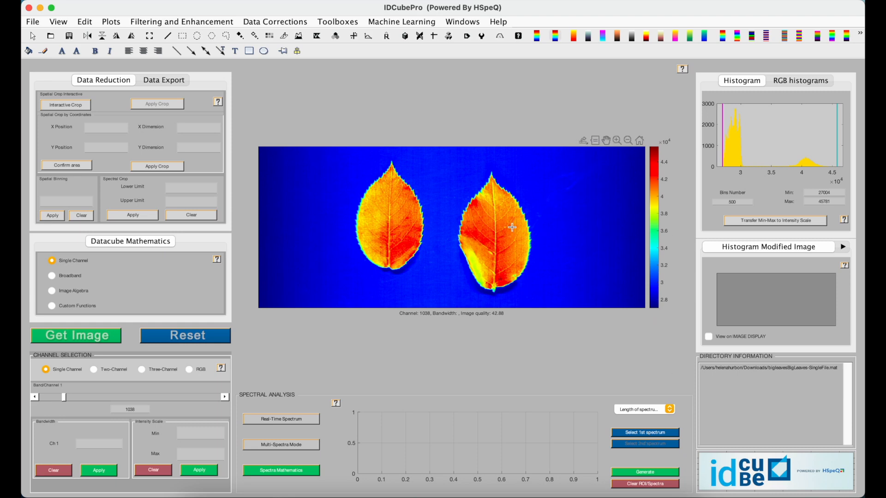
pyautogui.moveTo(510, 232); pyautogui.dragTo(525, 245)
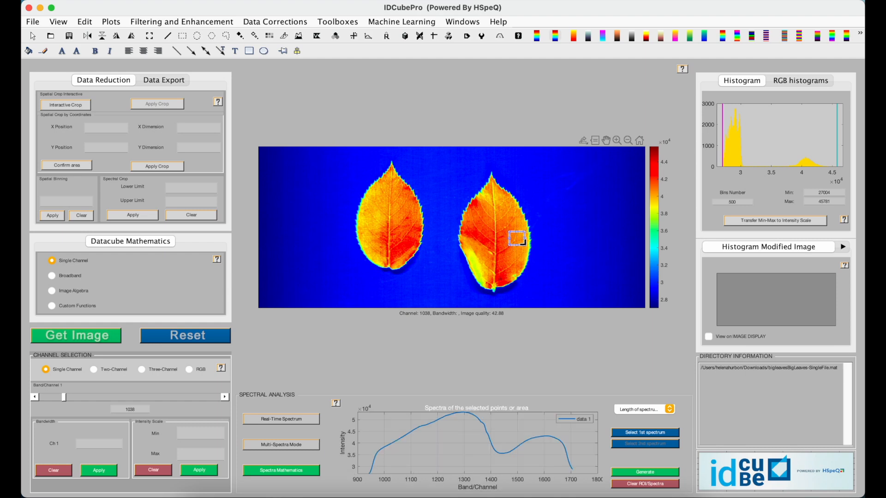
pyautogui.click(622, 472)
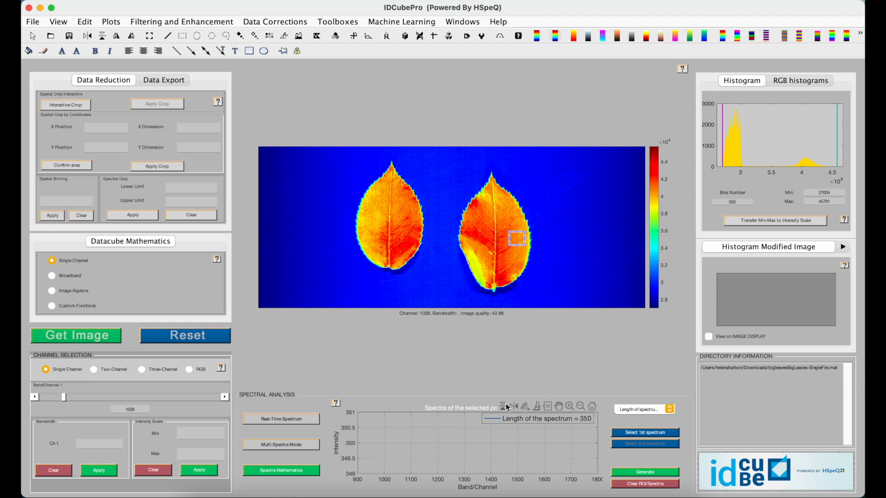
# Generate the Normalization of two spectra, the first from a region on the right leaf and the second from the blue background beside it
pyautogui.click(623, 411)
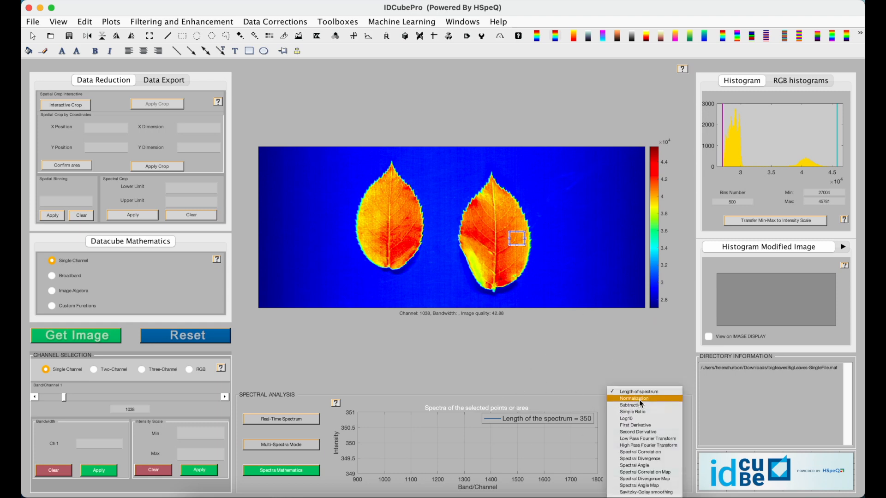
pyautogui.click(641, 403)
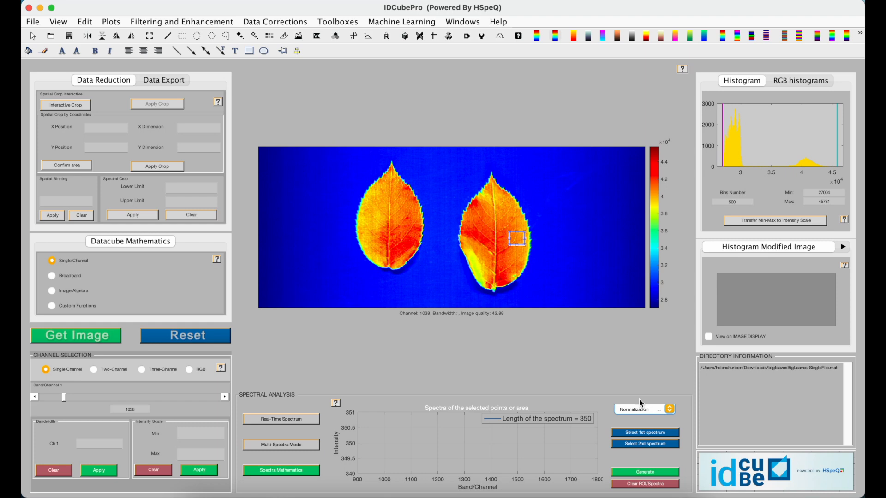
pyautogui.click(632, 434)
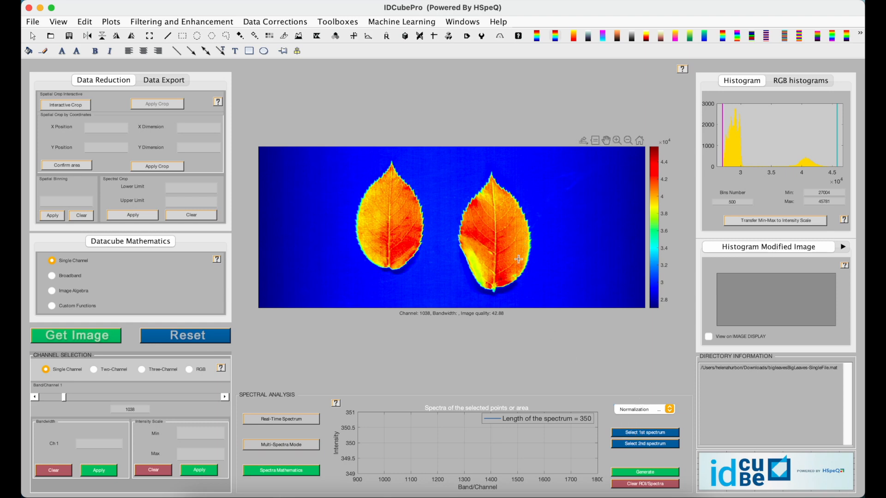
pyautogui.moveTo(502, 225); pyautogui.dragTo(519, 238)
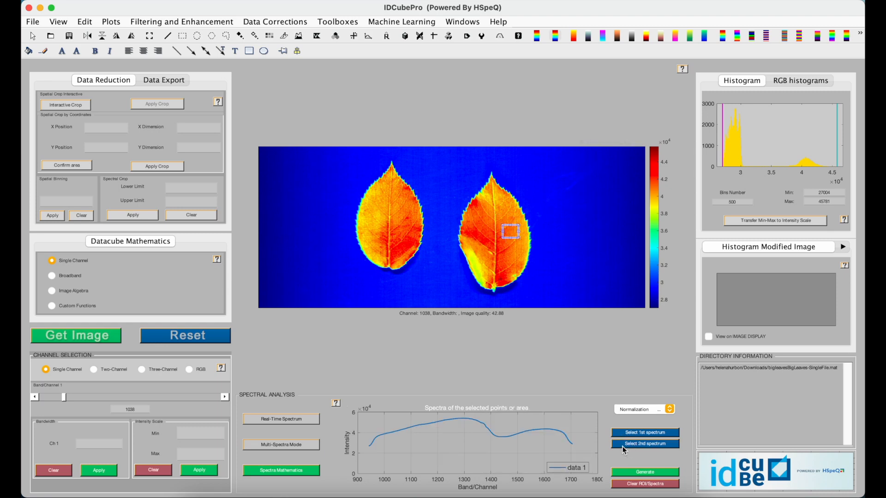
pyautogui.moveTo(571, 194); pyautogui.dragTo(587, 207)
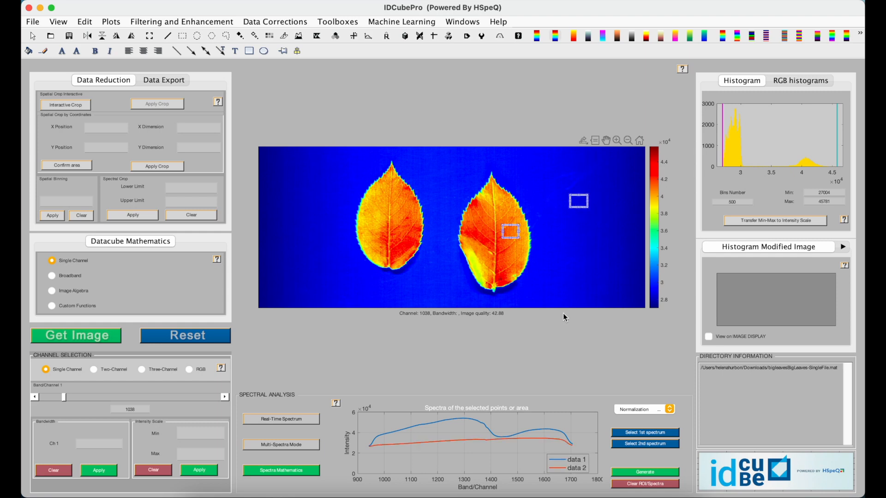
pyautogui.click(633, 473)
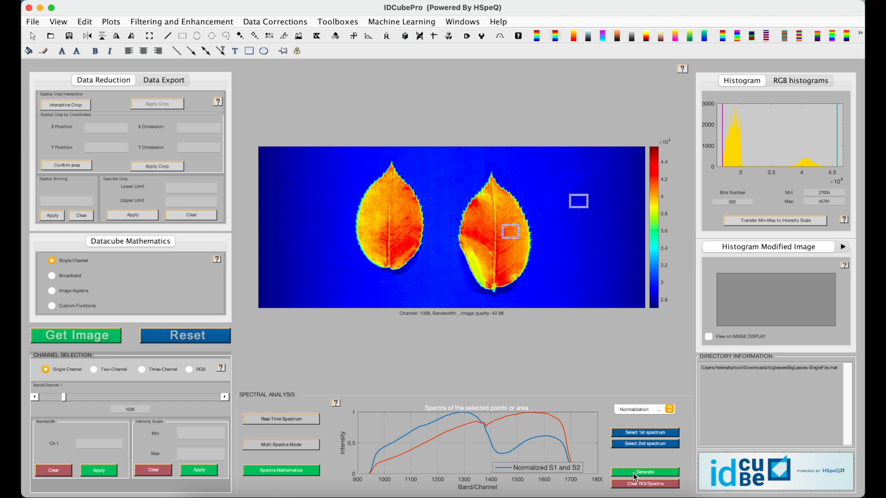
# Clear the previous regions and generate the Subtraction of two spectra, the first from the right leaf and the second from the left leaf
pyautogui.click(670, 410)
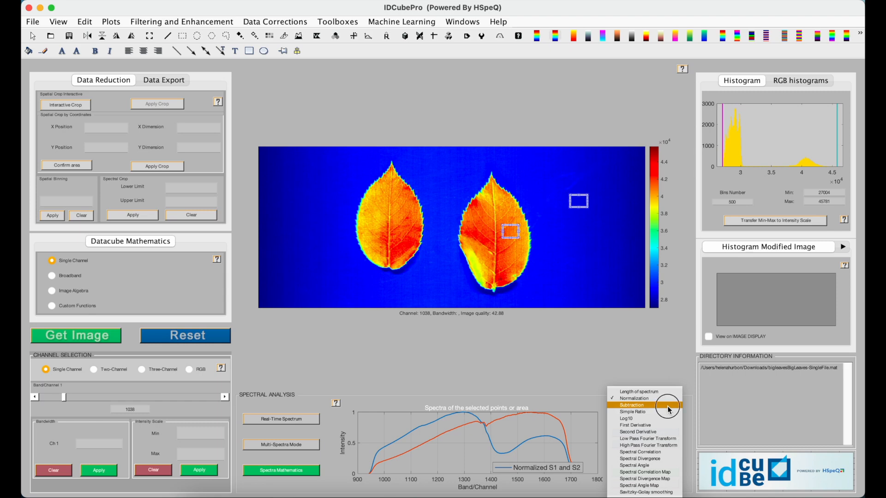
pyautogui.click(668, 406)
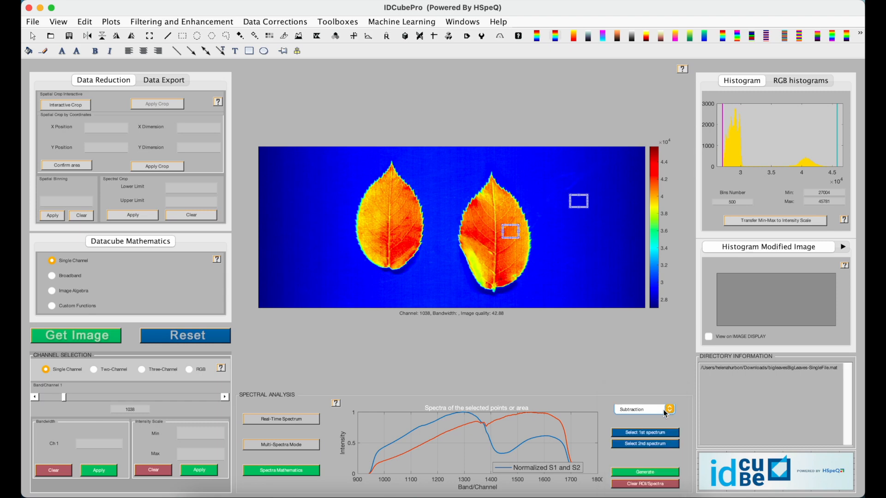
pyautogui.click(645, 485)
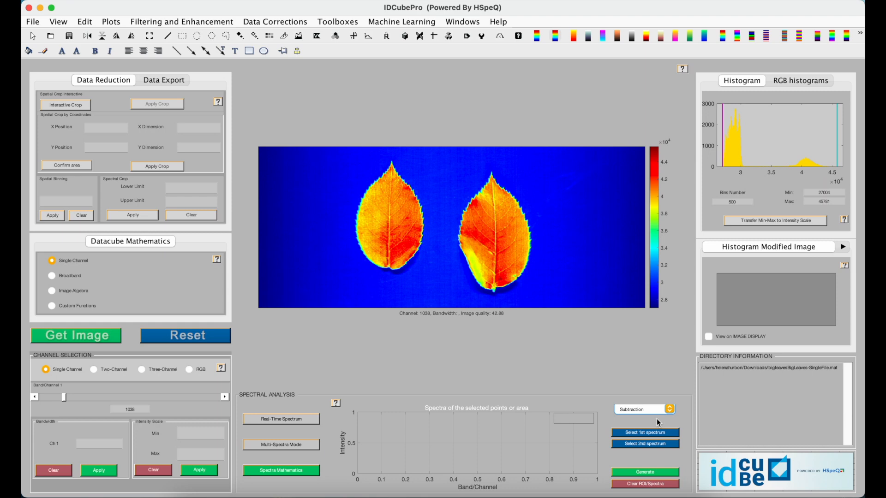
pyautogui.click(651, 434)
pyautogui.click(479, 223)
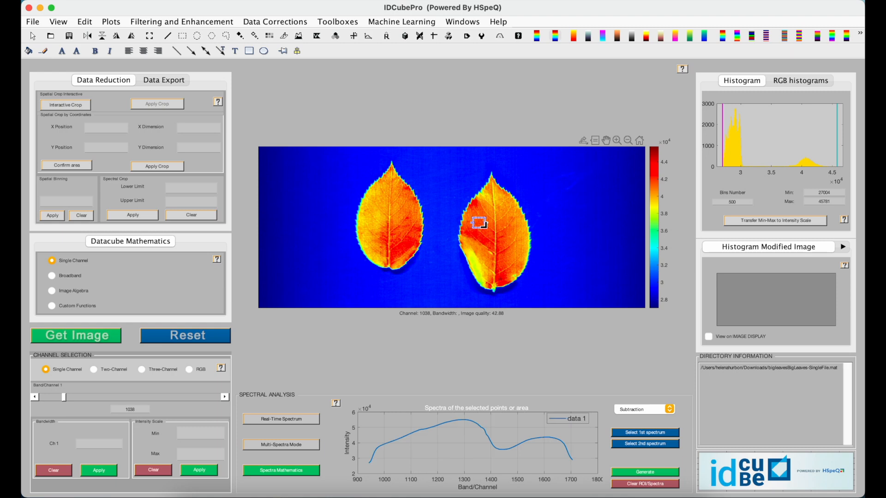
pyautogui.click(630, 445)
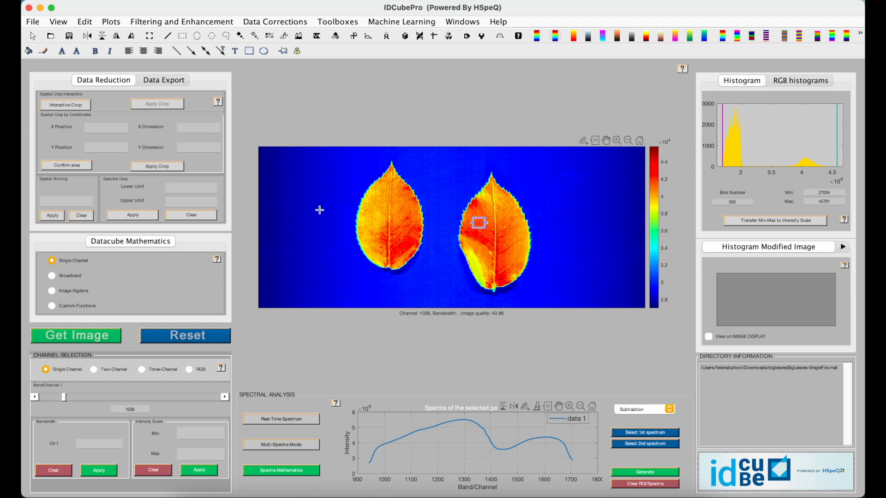
pyautogui.click(395, 215)
pyautogui.click(649, 473)
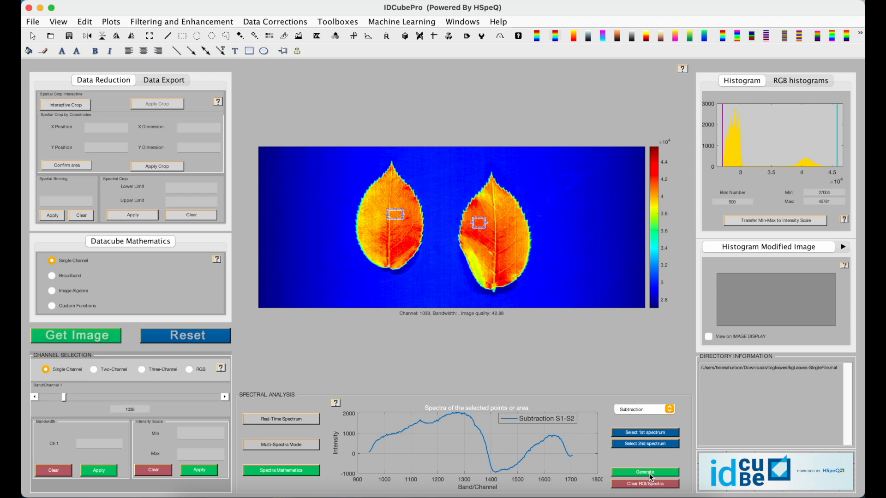
# Clear the old regions and generate the Simple Ratio of a first spectrum from the right leaf to a second from the left leaf
pyautogui.click(669, 409)
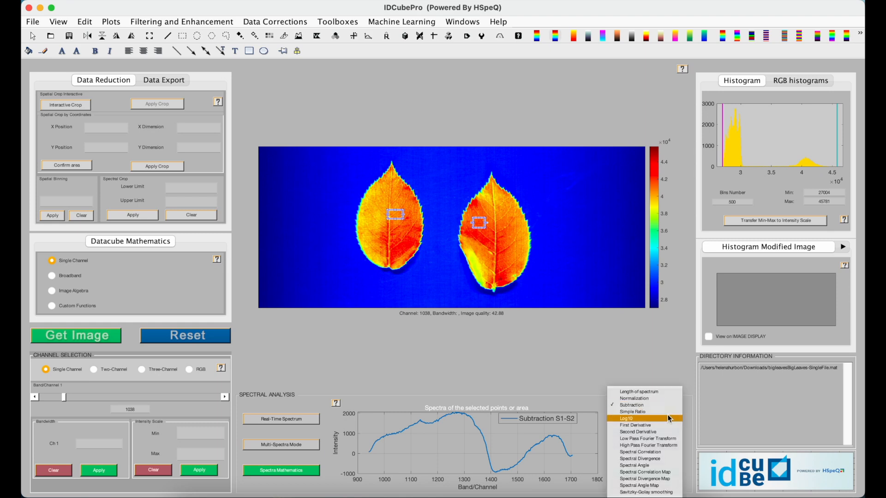
pyautogui.click(666, 412)
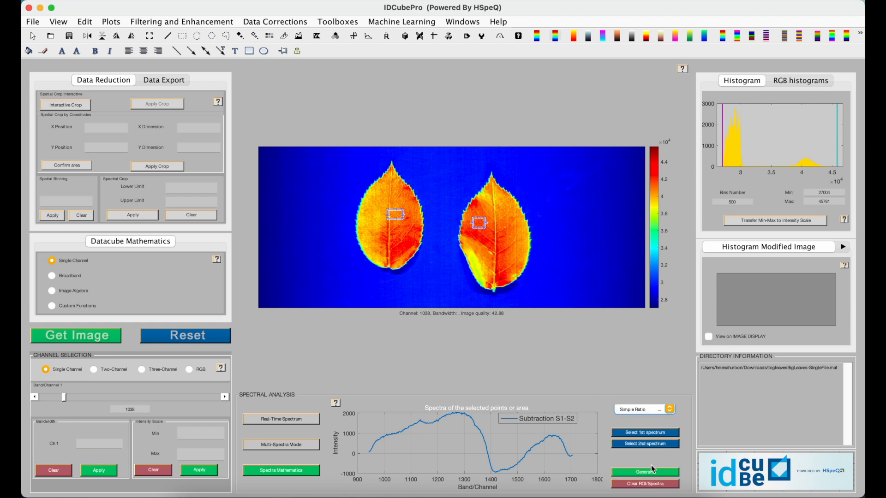
pyautogui.click(650, 486)
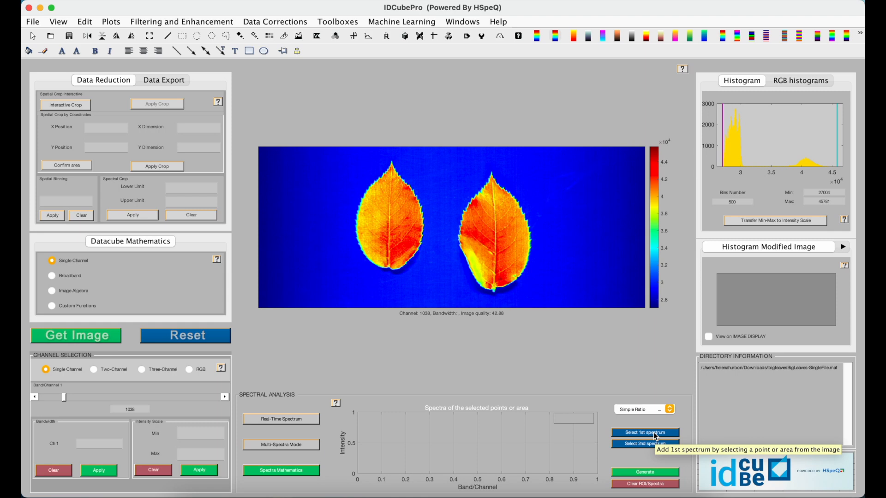
pyautogui.click(655, 434)
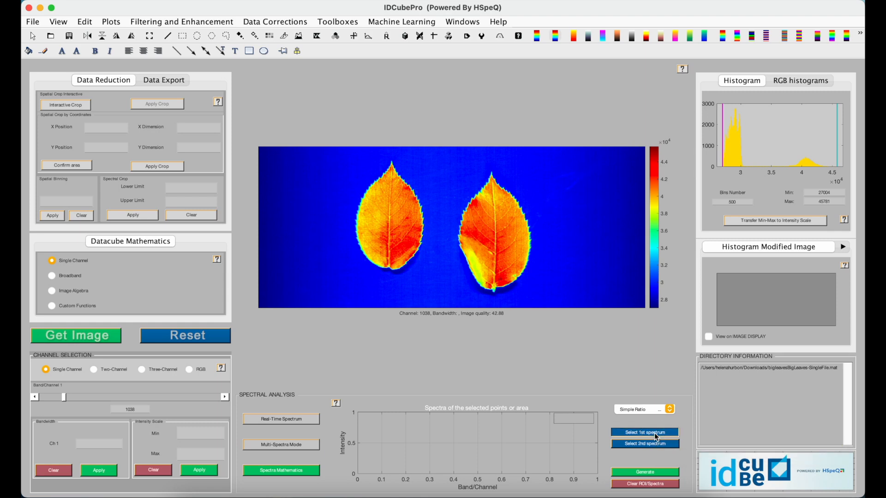
pyautogui.moveTo(500, 220); pyautogui.dragTo(513, 237)
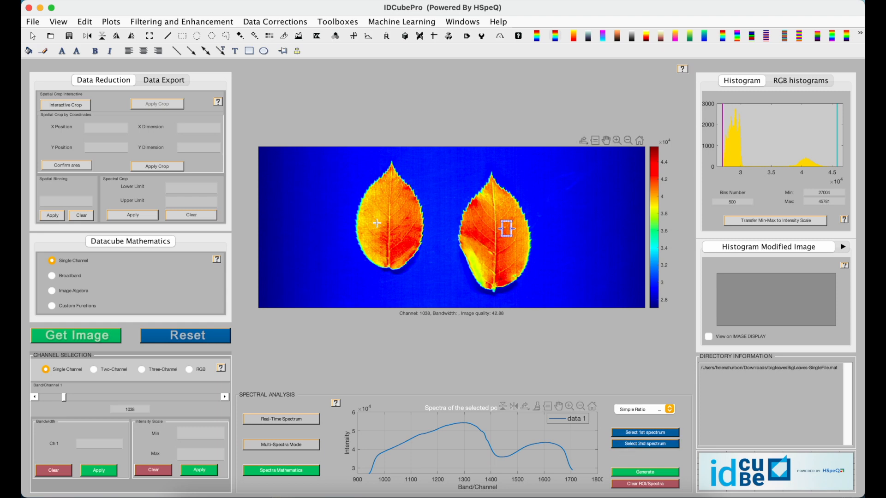
pyautogui.moveTo(391, 214); pyautogui.dragTo(400, 223)
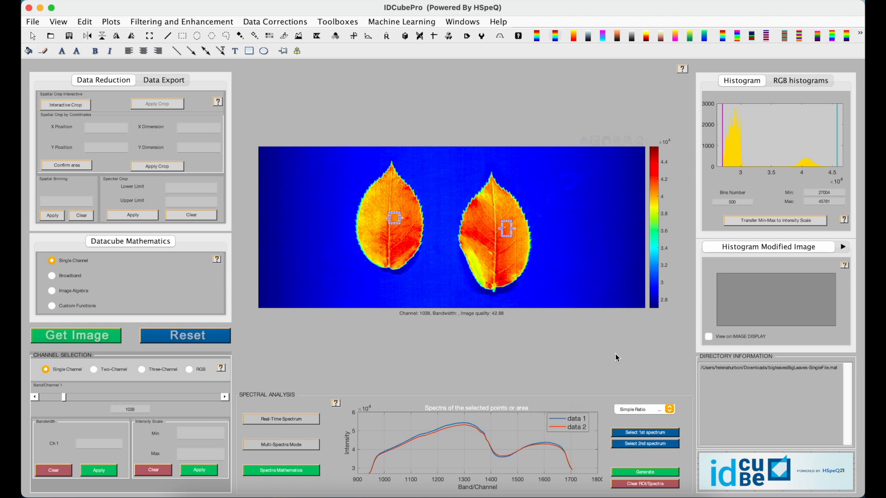
pyautogui.click(621, 470)
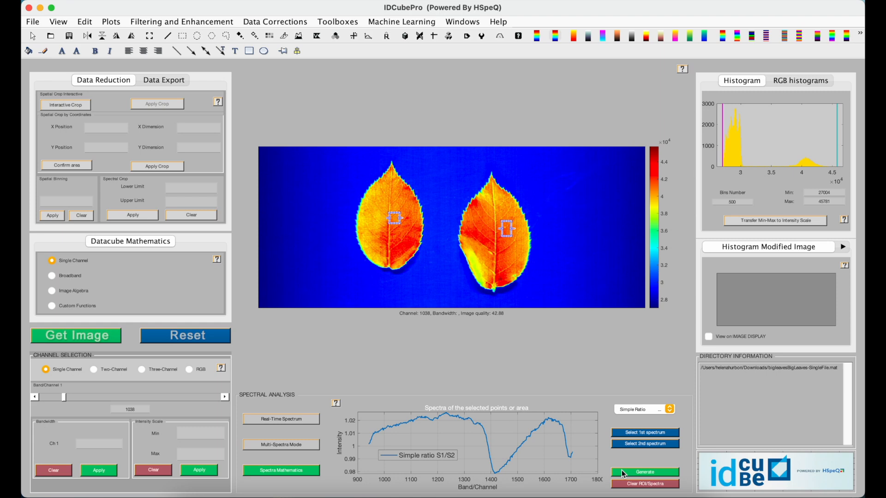
# Generate the Log10 of a single spectrum taken from a small rectangular region on the left leaf
pyautogui.click(669, 412)
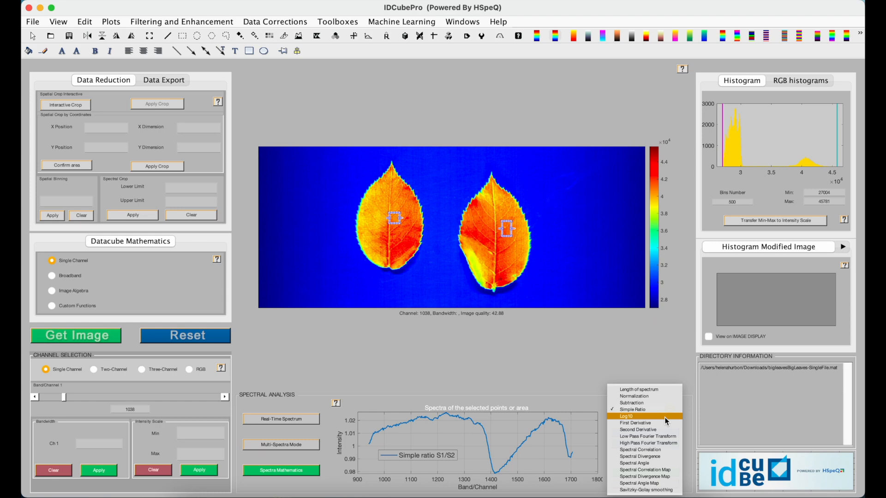
pyautogui.click(666, 417)
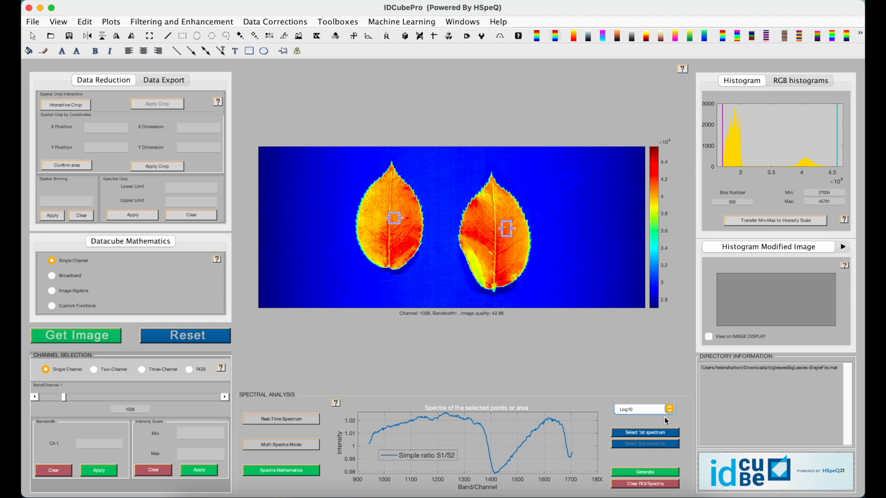
pyautogui.click(650, 435)
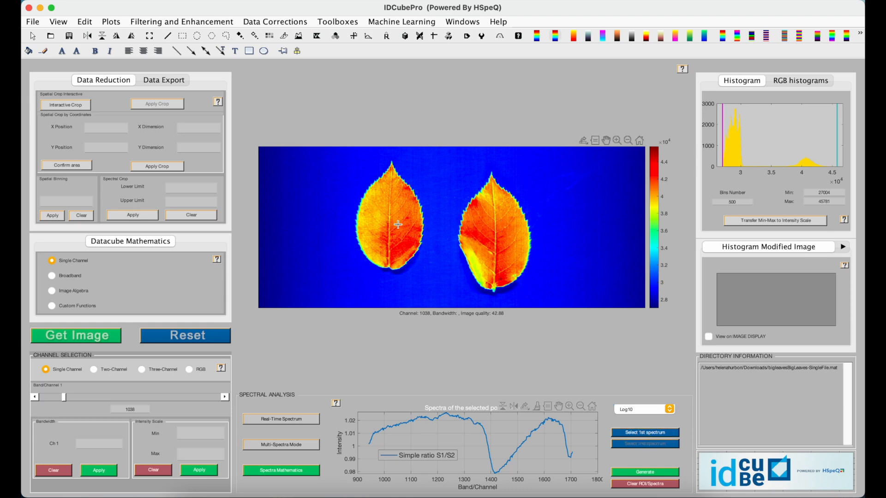
pyautogui.click(400, 224)
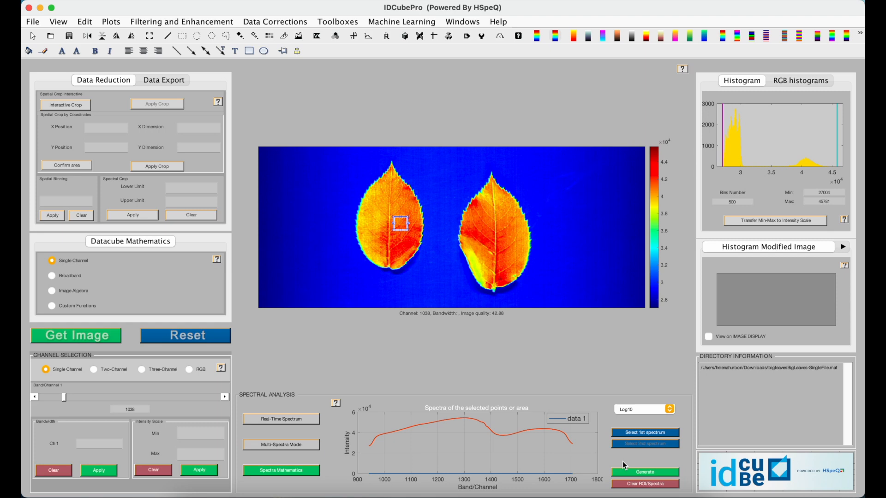
pyautogui.click(622, 473)
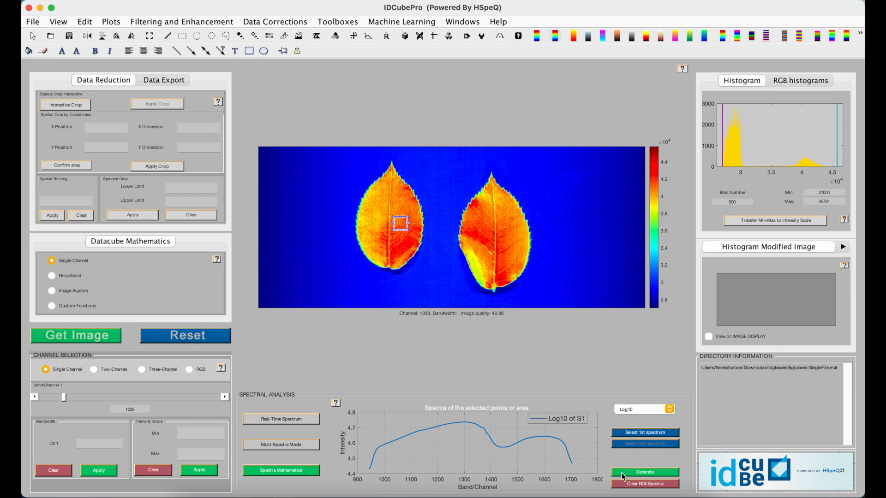
# Generate the First Derivative of a single spectrum taken from a rectangular region near the middle of the right leaf
pyautogui.click(669, 410)
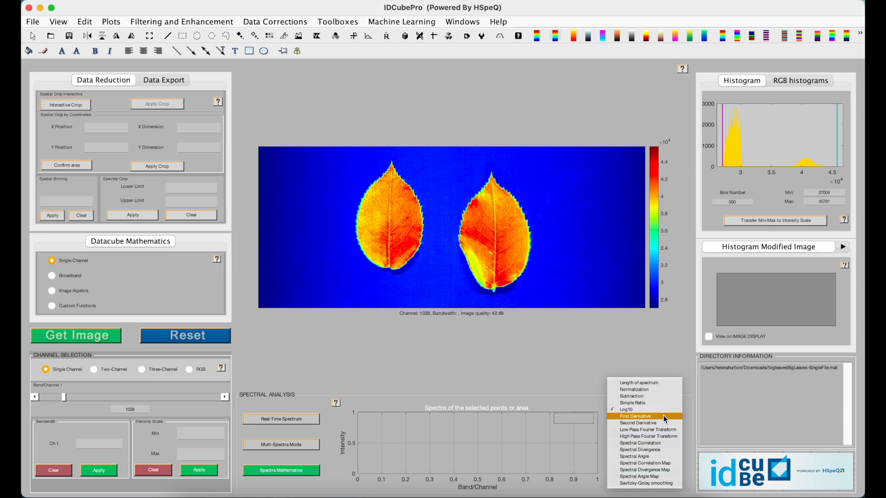
pyautogui.click(664, 416)
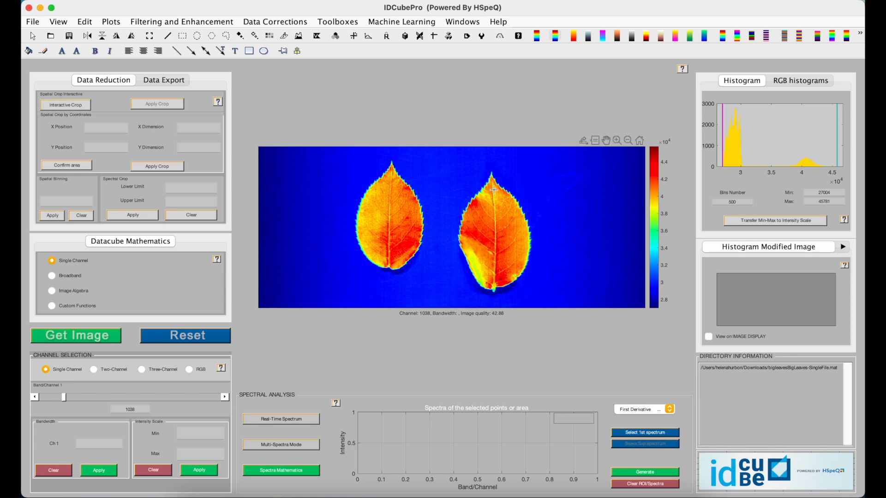
pyautogui.click(477, 225)
pyautogui.moveTo(477, 225); pyautogui.dragTo(498, 245)
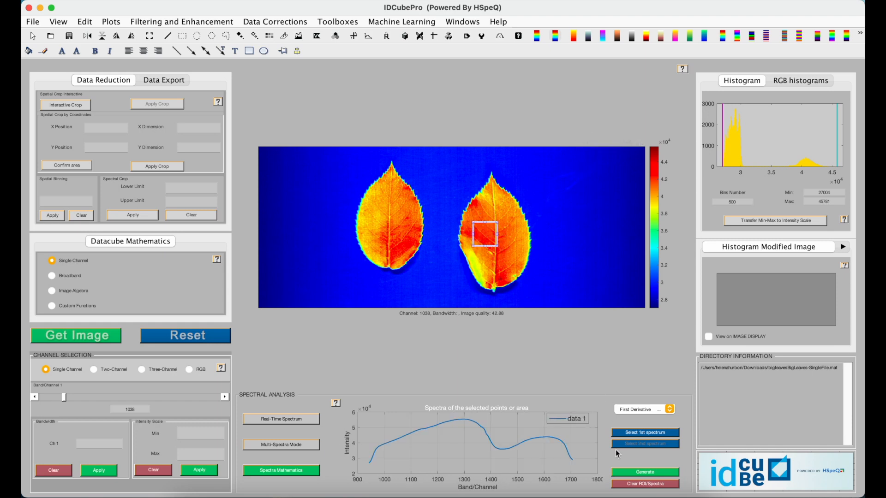
pyautogui.click(623, 474)
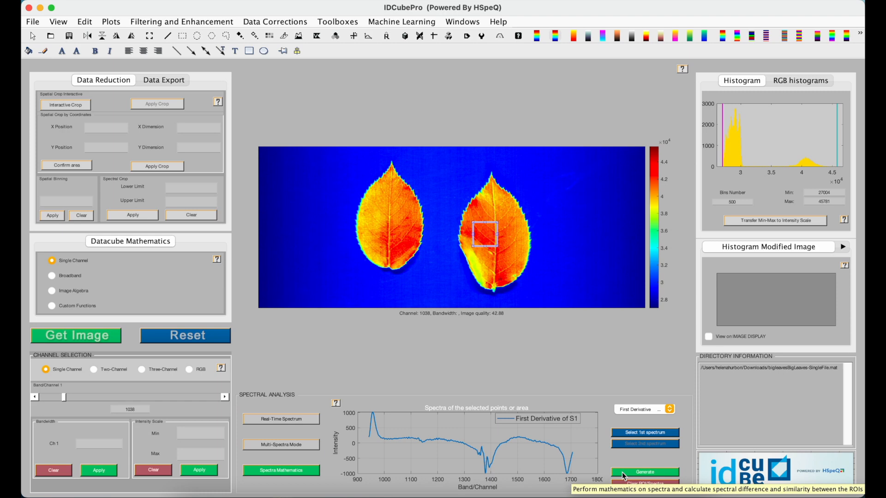
# Clear the old region and generate the Second Derivative of a single spectrum from a small rectangular region on the right leaf
pyautogui.click(643, 483)
pyautogui.click(667, 412)
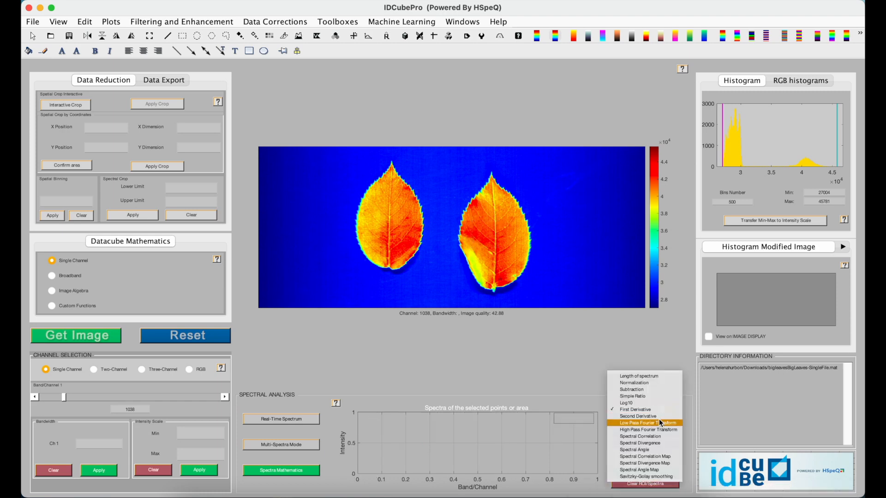
pyautogui.click(657, 417)
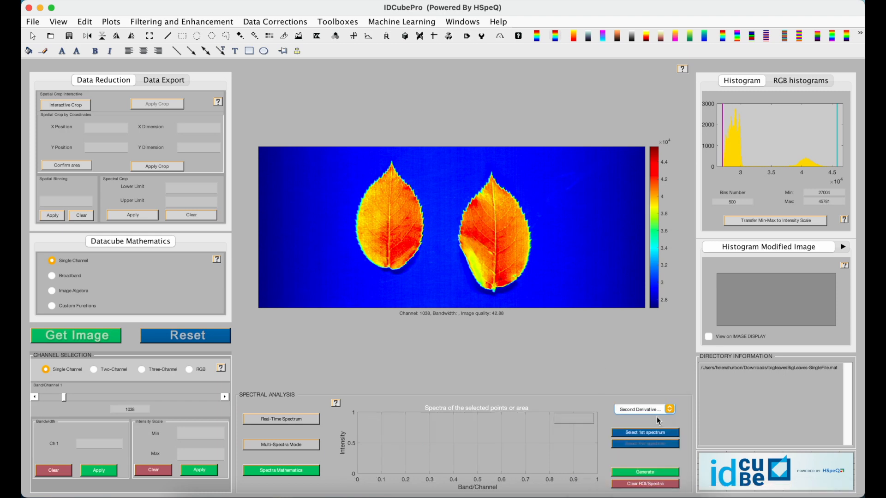
pyautogui.click(617, 436)
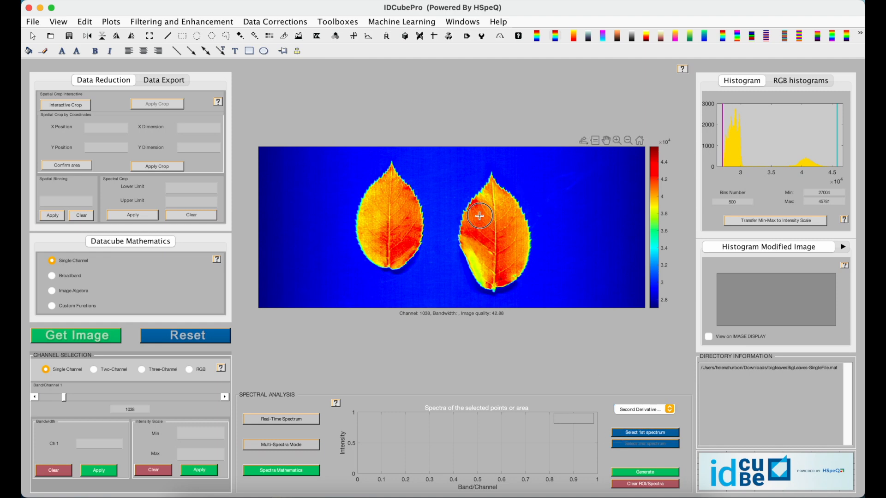
pyautogui.click(485, 223)
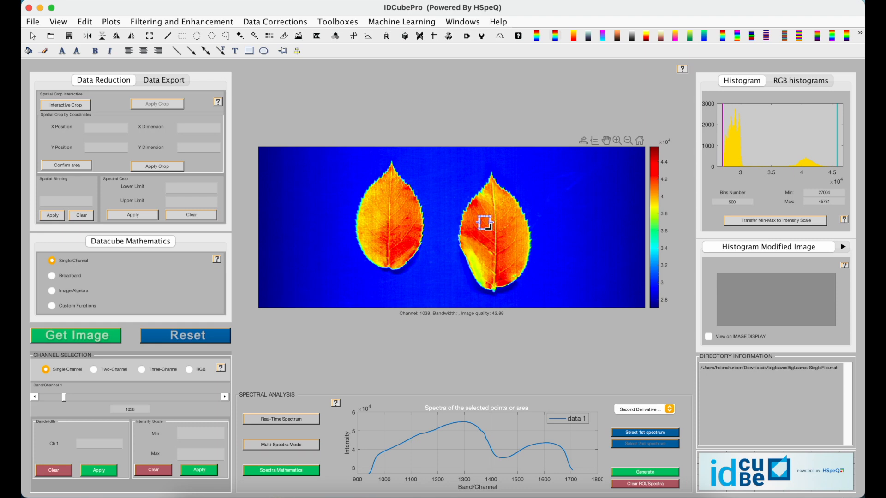
pyautogui.click(660, 473)
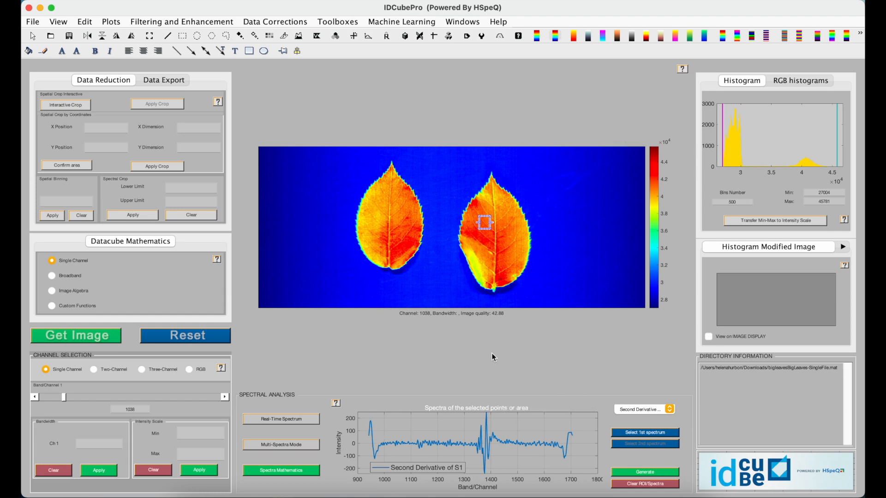
# Select a new spectrum from a small region on the right leaf and generate a Low Pass Fourier Transform to open its filter parameters
pyautogui.click(670, 410)
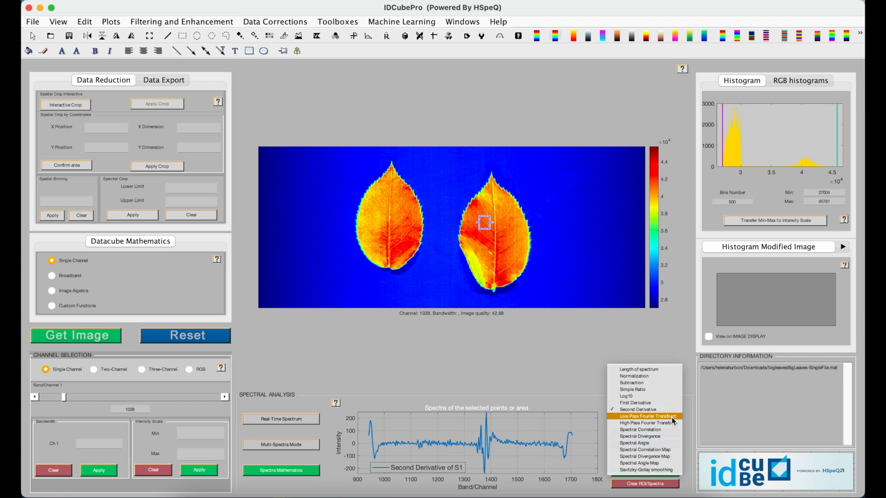
pyautogui.click(674, 417)
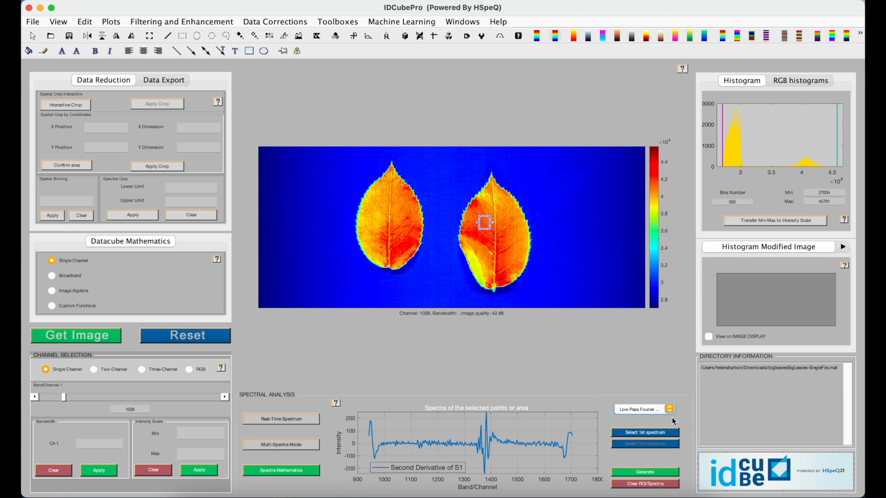
pyautogui.click(645, 434)
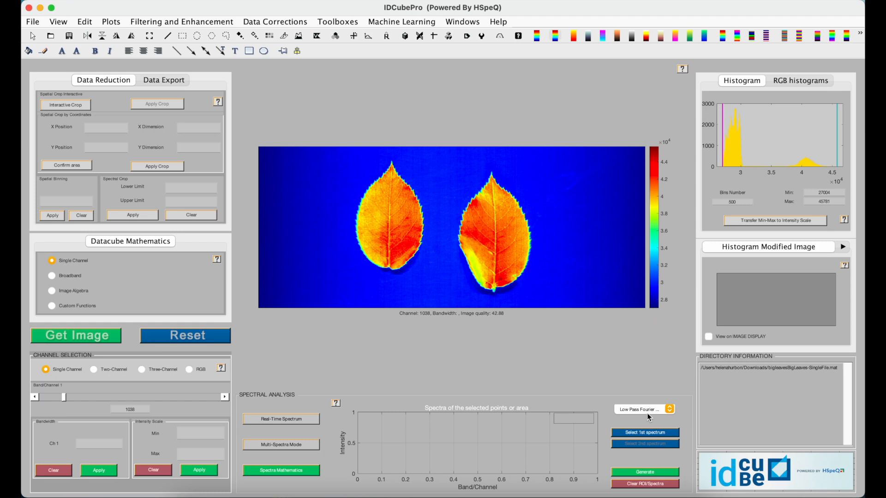
pyautogui.click(637, 436)
pyautogui.click(478, 223)
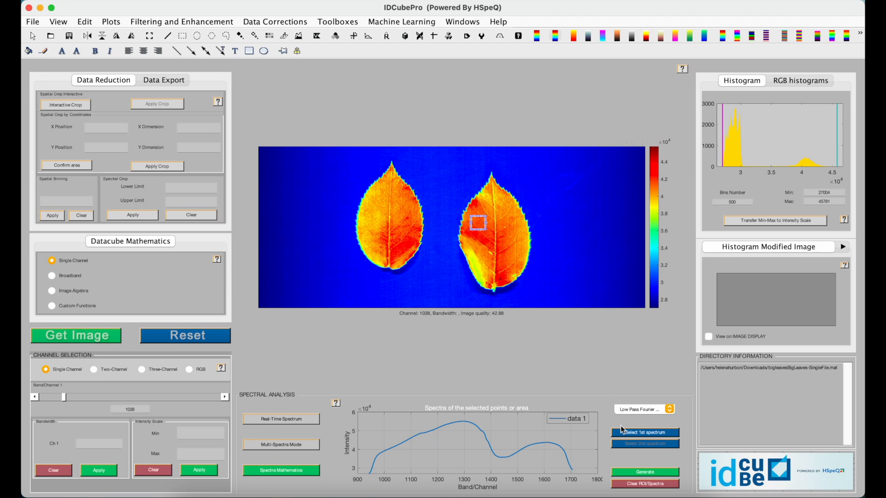
pyautogui.click(630, 473)
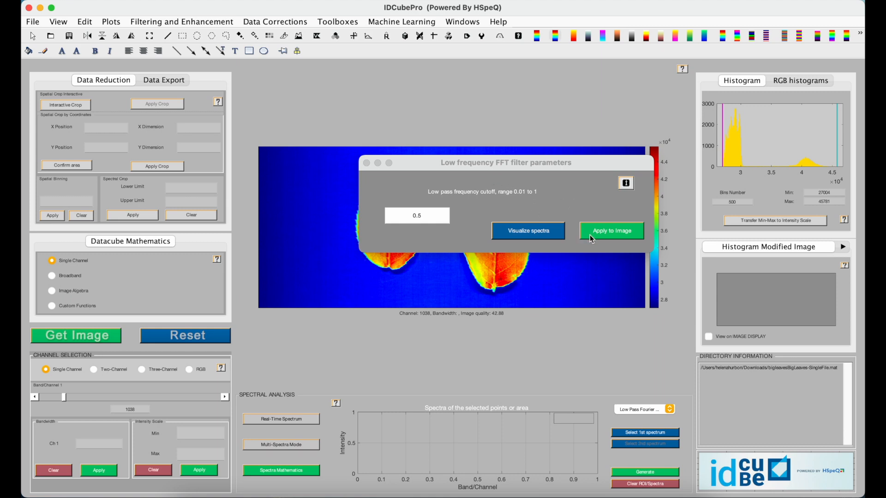
# Visualize the low-pass filtered spectrum at cutoff 0.5 and apply the filter to the image, moving the windows clear of the image
pyautogui.click(520, 231)
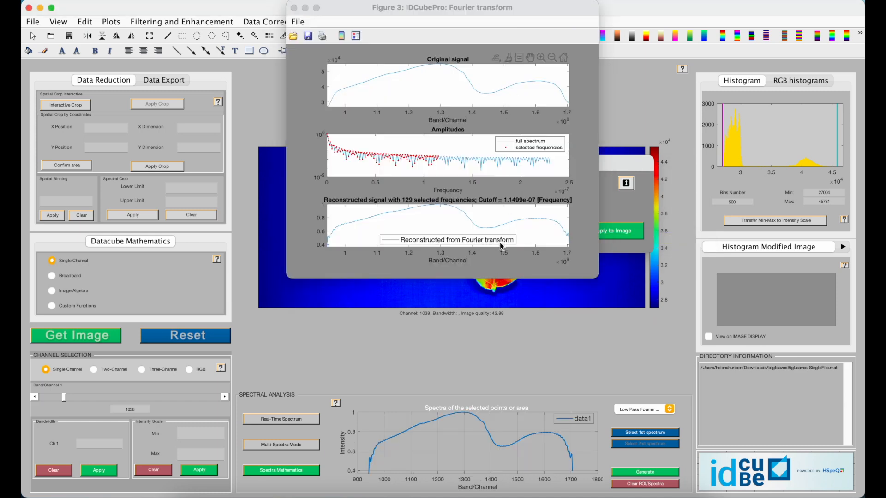
pyautogui.moveTo(533, 14); pyautogui.dragTo(347, 164)
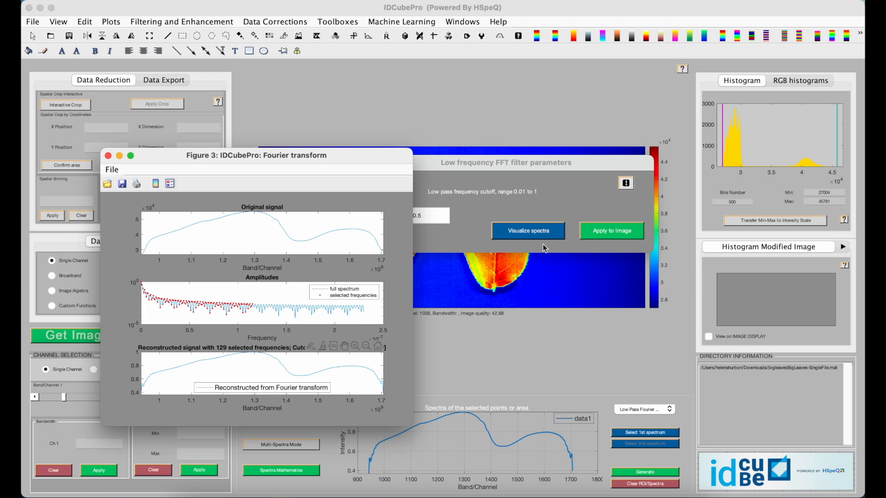
pyautogui.click(608, 233)
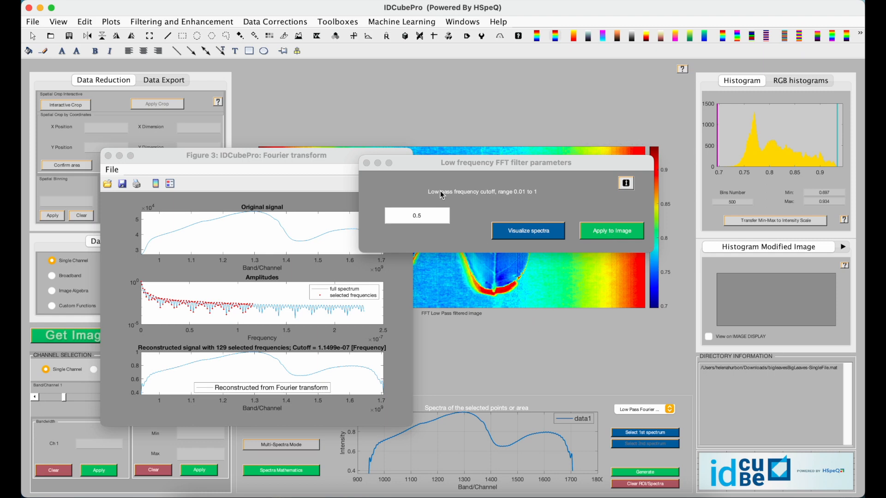
pyautogui.moveTo(442, 164); pyautogui.dragTo(579, 19)
pyautogui.moveTo(344, 155); pyautogui.dragTo(272, 284)
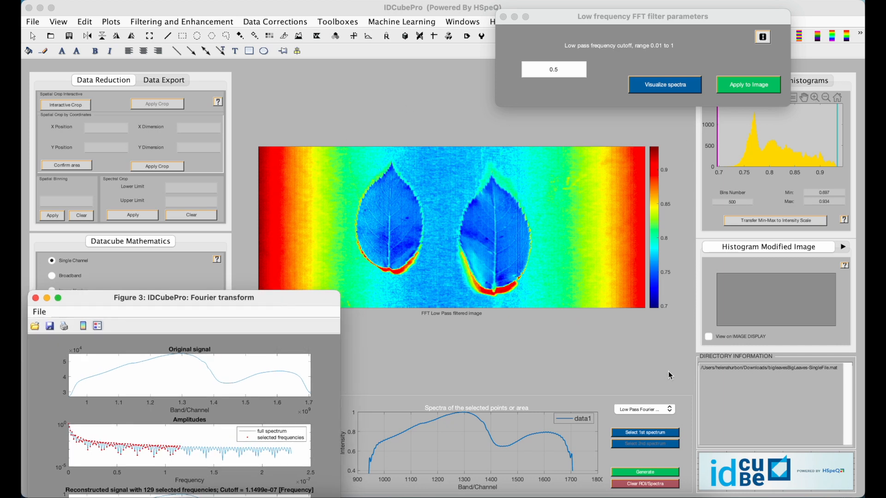
# Choose High Pass Fourier Transform and clear away the low-pass windows and spectrum, resetting to the original leaf image
pyautogui.click(662, 409)
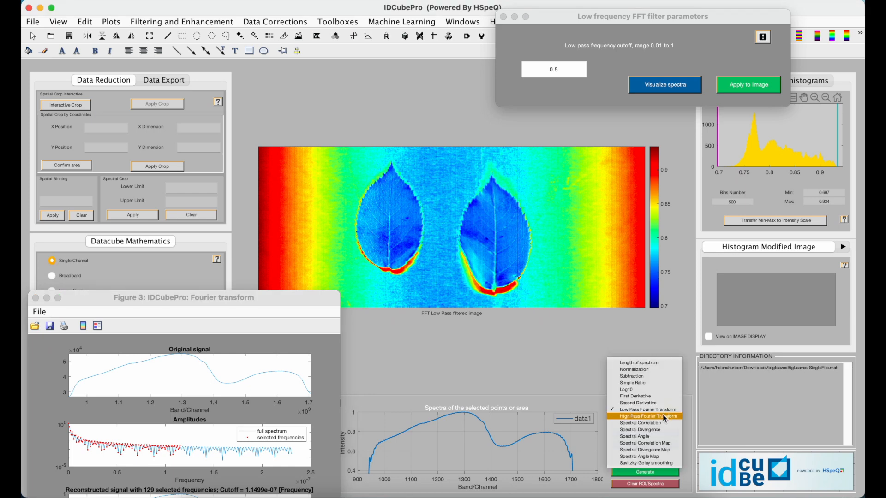
pyautogui.click(664, 417)
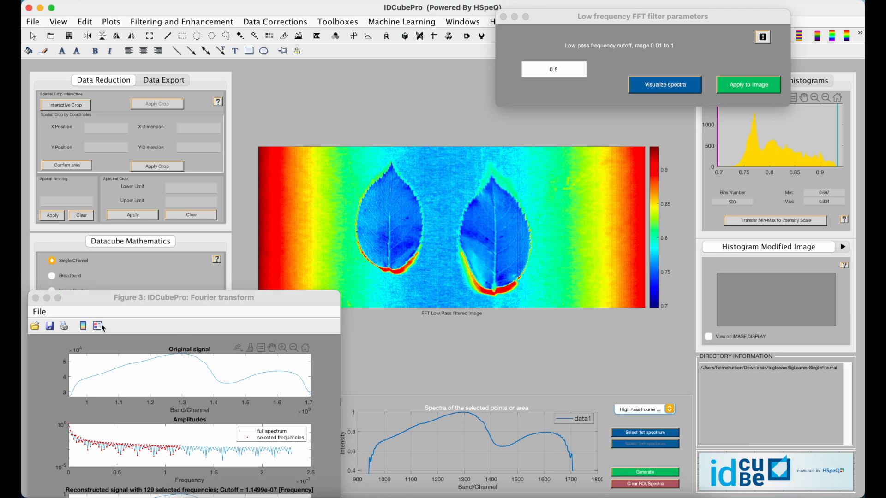
pyautogui.click(36, 298)
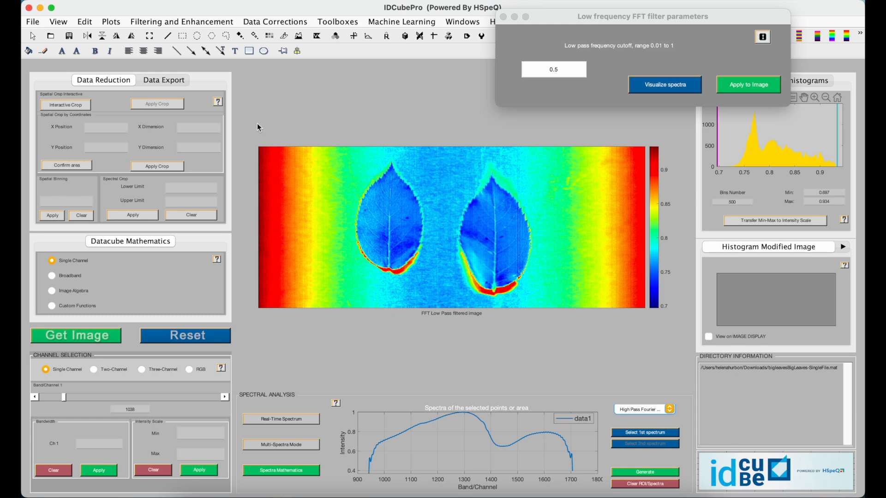
pyautogui.click(503, 17)
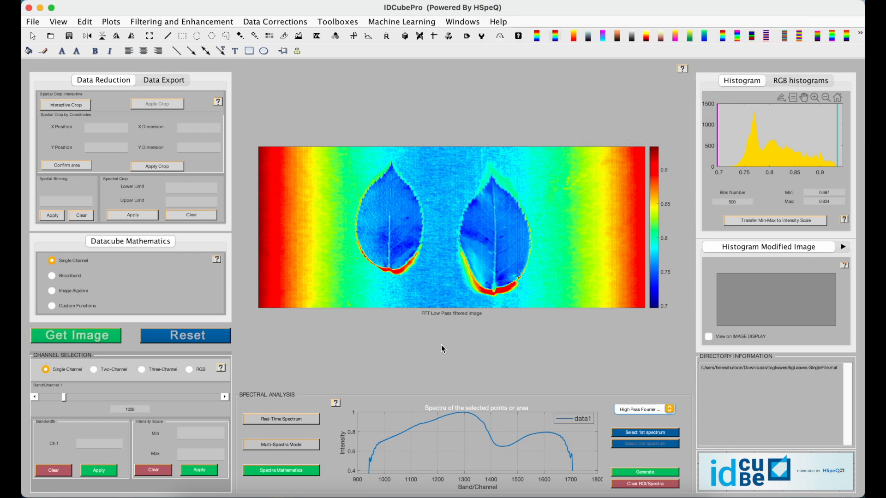
pyautogui.click(629, 486)
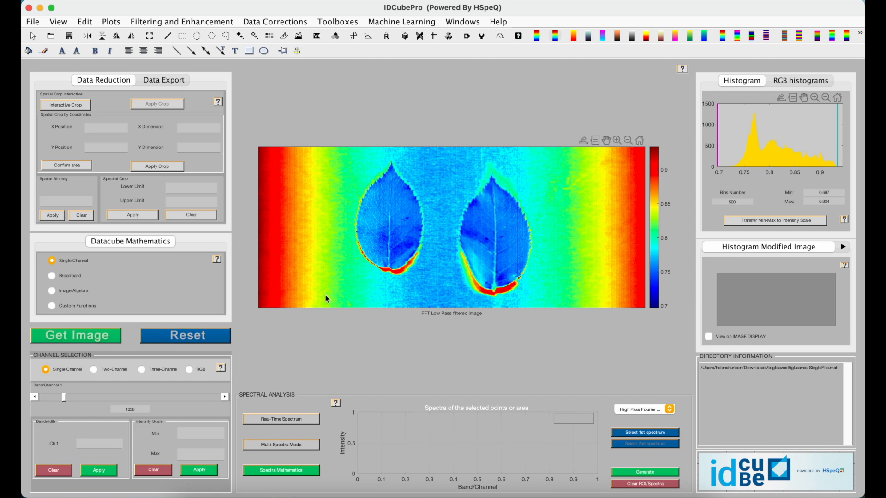
pyautogui.click(213, 334)
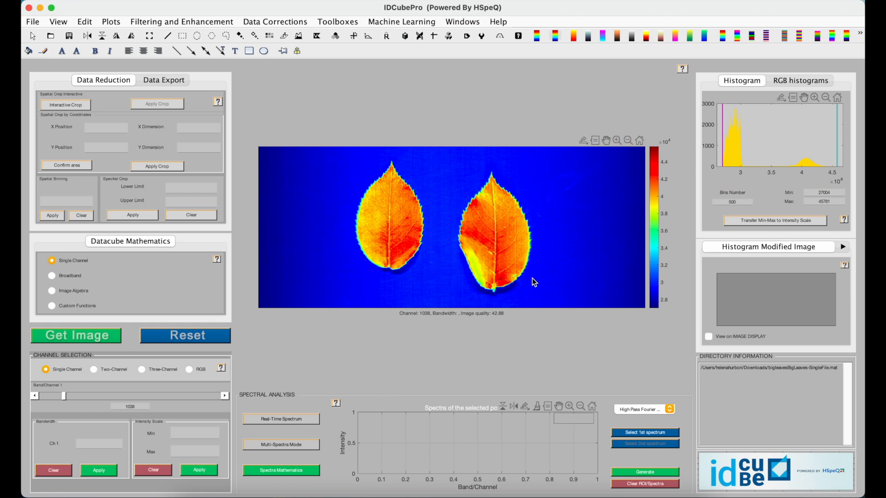
# Select a spectrum from a rectangular region near the middle of the right leaf and generate the High Pass Fourier Transform filter parameters
pyautogui.click(626, 432)
pyautogui.moveTo(472, 223); pyautogui.dragTo(491, 240)
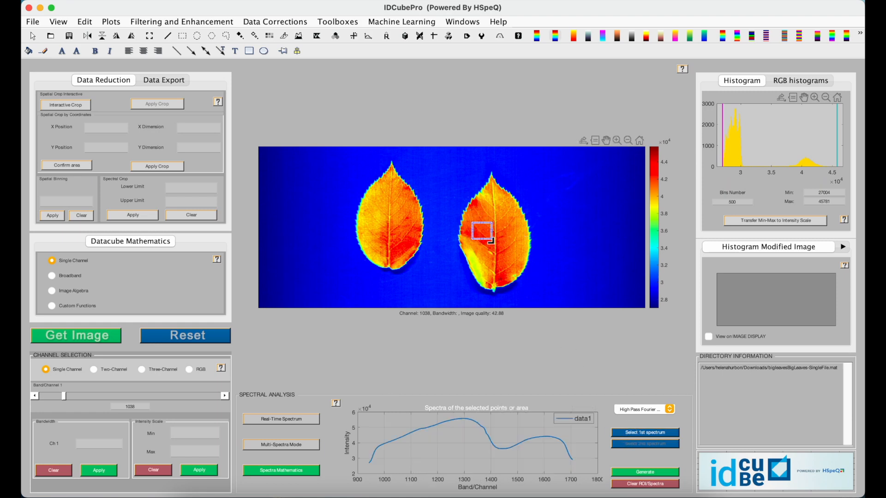
pyautogui.click(625, 471)
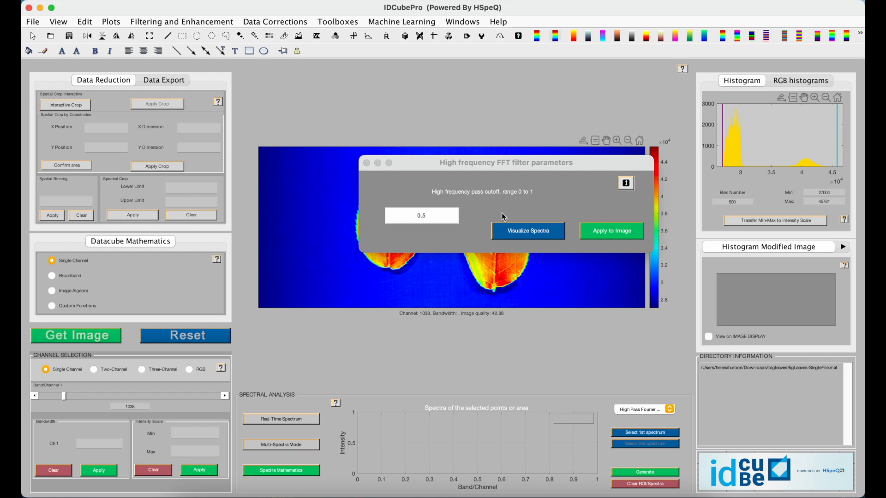
# Visualize the high-pass filtered spectrum at cutoff 0.5 and apply the filter to the image, then close the Fourier figure and parameters windows
pyautogui.click(520, 235)
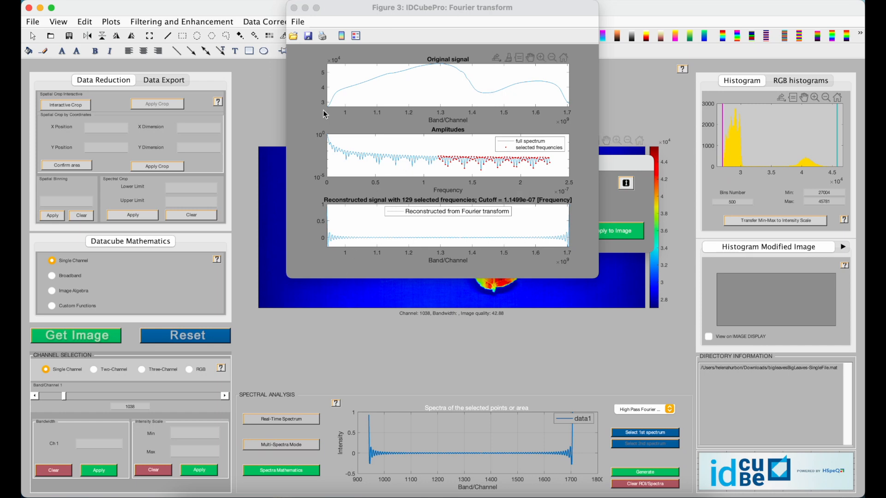
pyautogui.moveTo(339, 7); pyautogui.dragTo(114, 221)
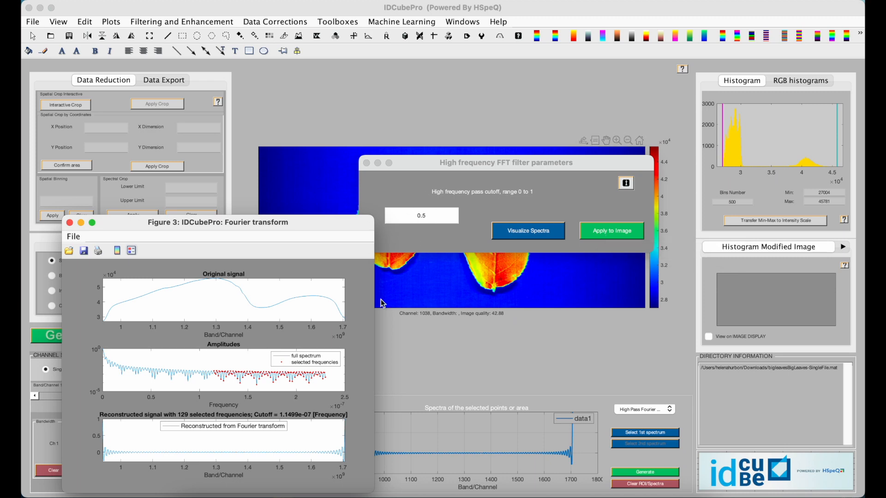
pyautogui.click(606, 230)
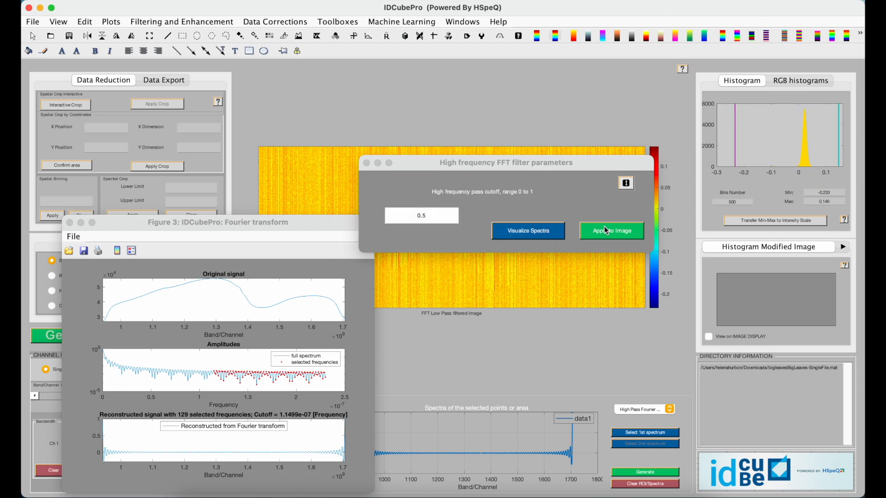
pyautogui.moveTo(583, 166); pyautogui.dragTo(657, 25)
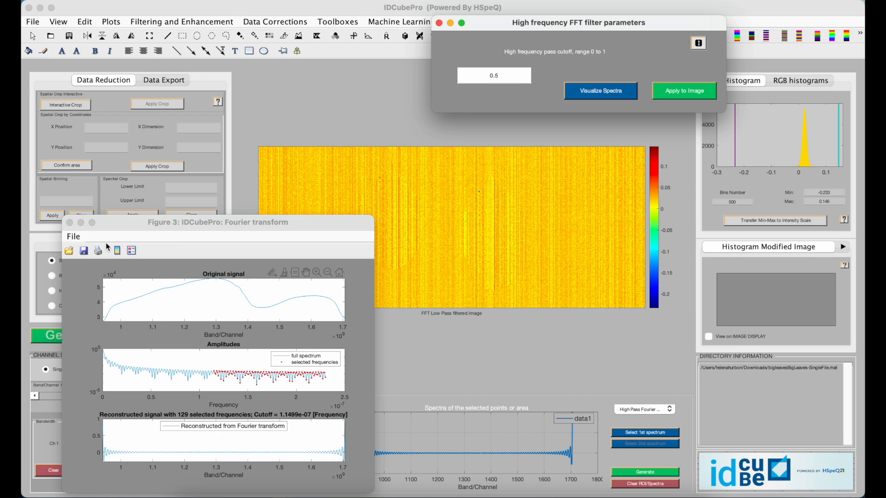
pyautogui.moveTo(123, 224); pyautogui.dragTo(83, 315)
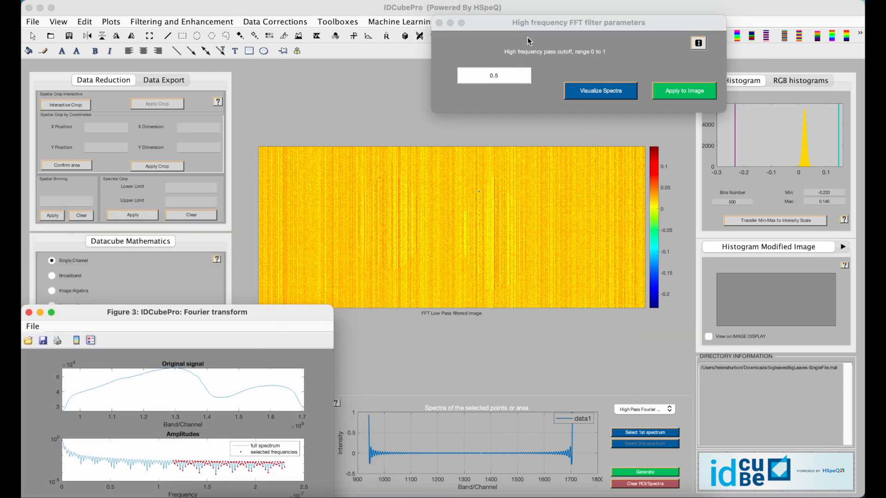
pyautogui.moveTo(504, 27); pyautogui.dragTo(504, 56)
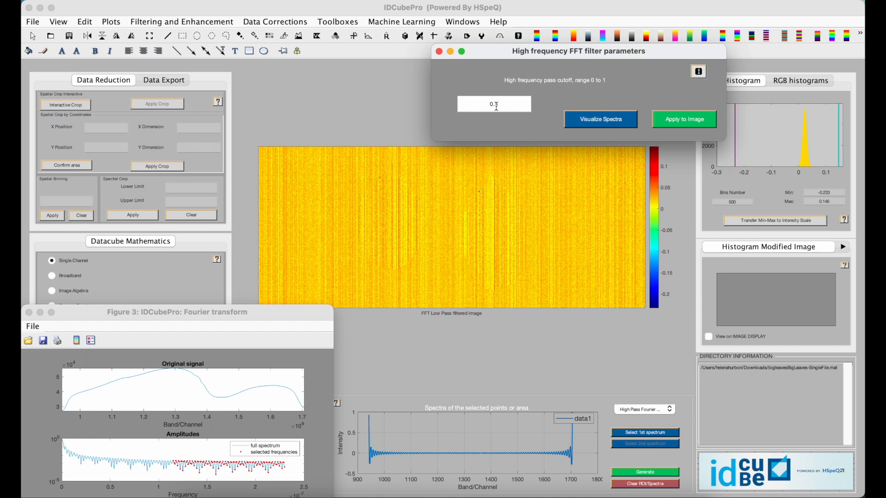
pyautogui.click(28, 313)
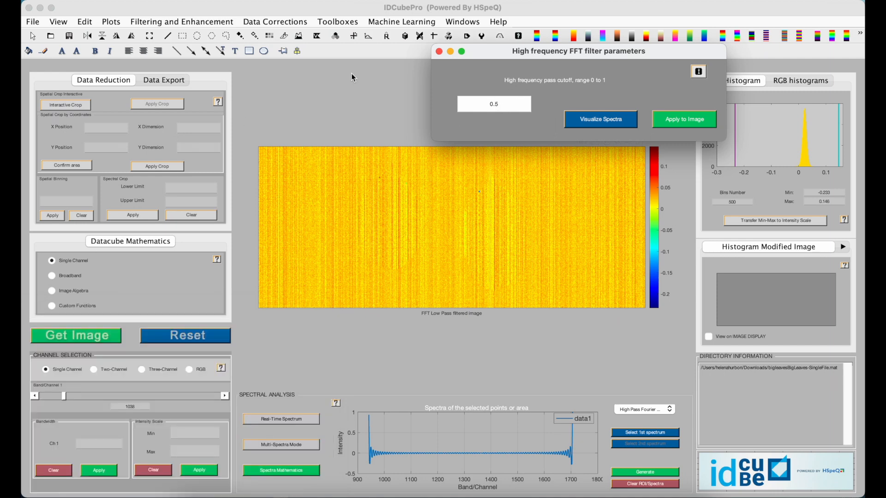
pyautogui.click(438, 52)
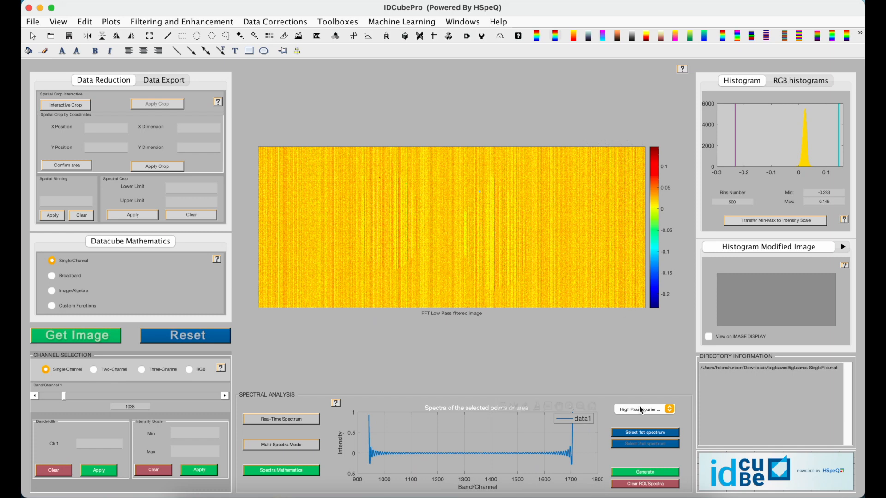
# Clear the high-pass spectrum and choose Spectral Correlation, resetting to the original leaf image
pyautogui.click(616, 487)
pyautogui.click(633, 409)
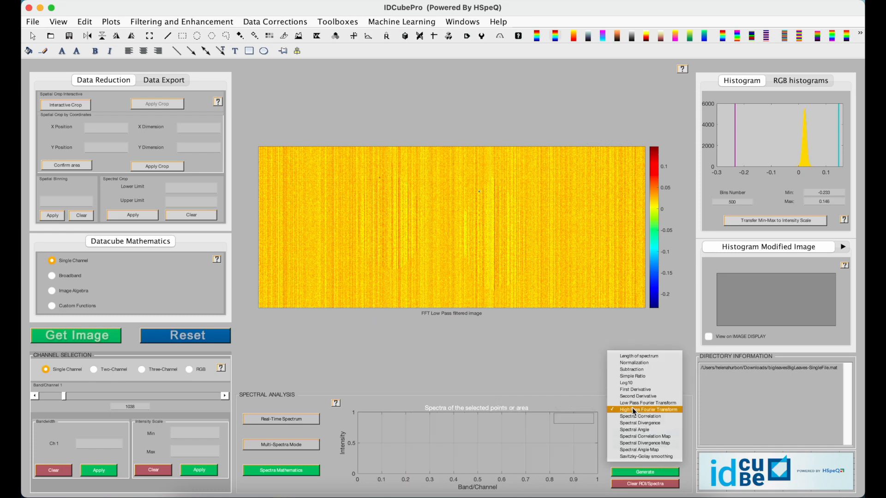
pyautogui.click(664, 414)
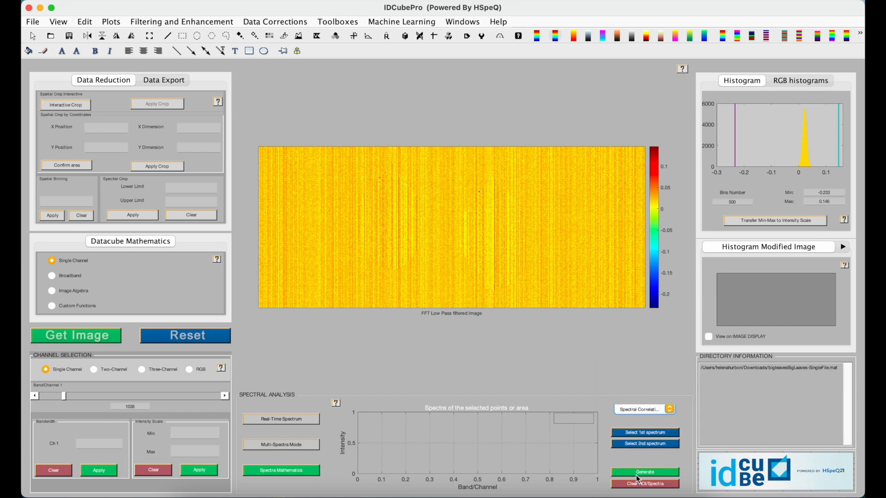
pyautogui.click(217, 339)
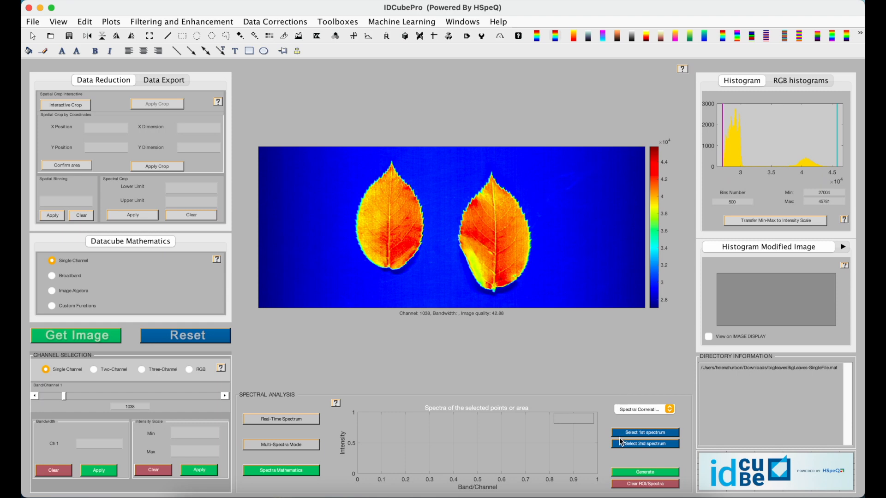
# Select the first spectrum on the right leaf and the second on the left leaf, and generate their Spectral Correlation
pyautogui.click(480, 225)
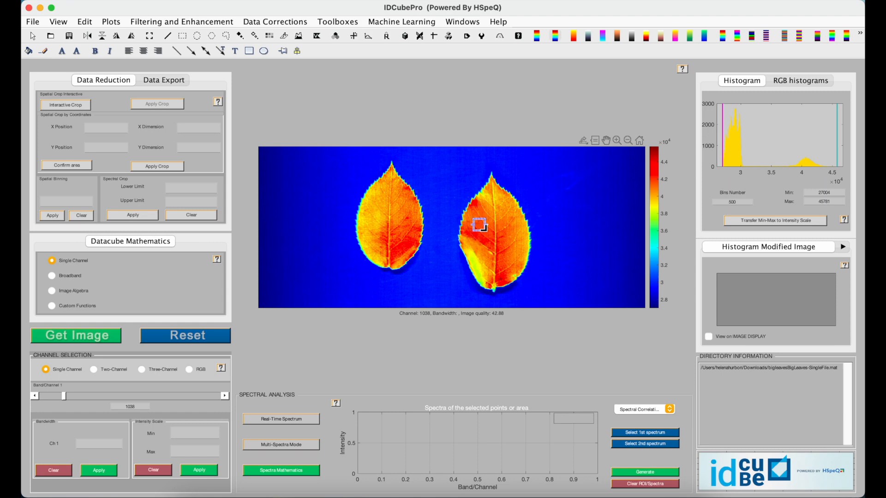
pyautogui.click(624, 446)
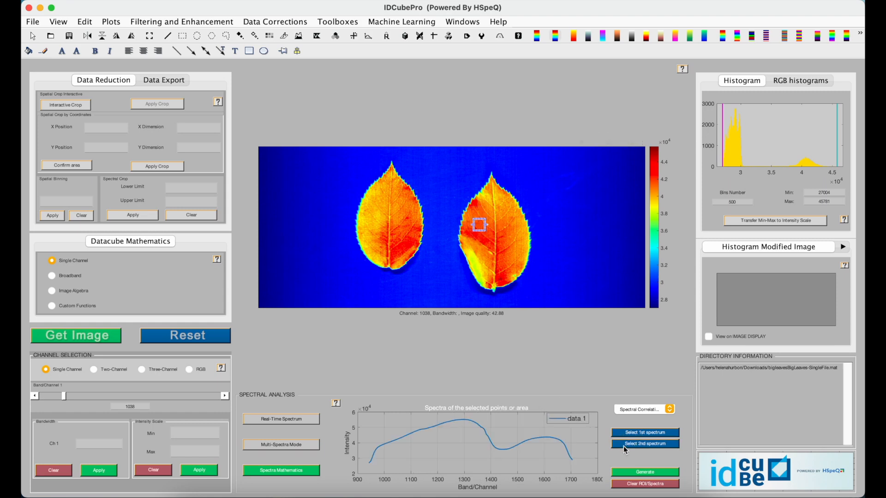
pyautogui.click(374, 206)
pyautogui.moveTo(374, 207); pyautogui.dragTo(382, 220)
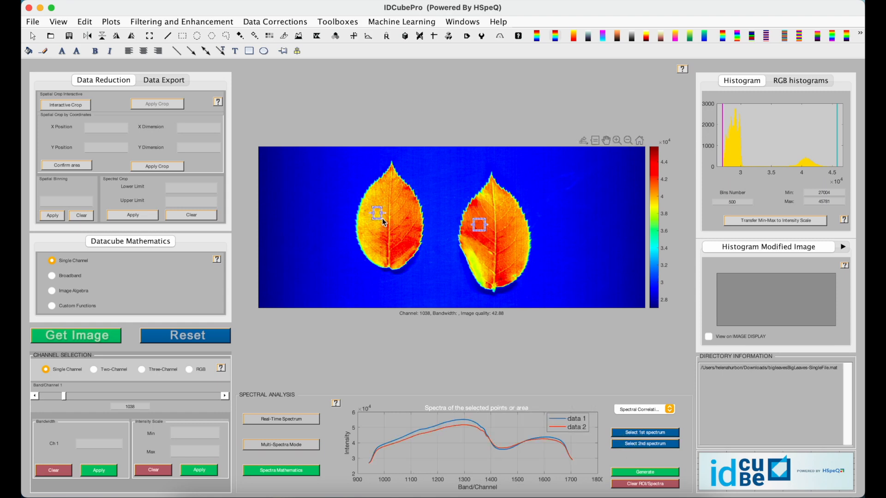
pyautogui.click(616, 473)
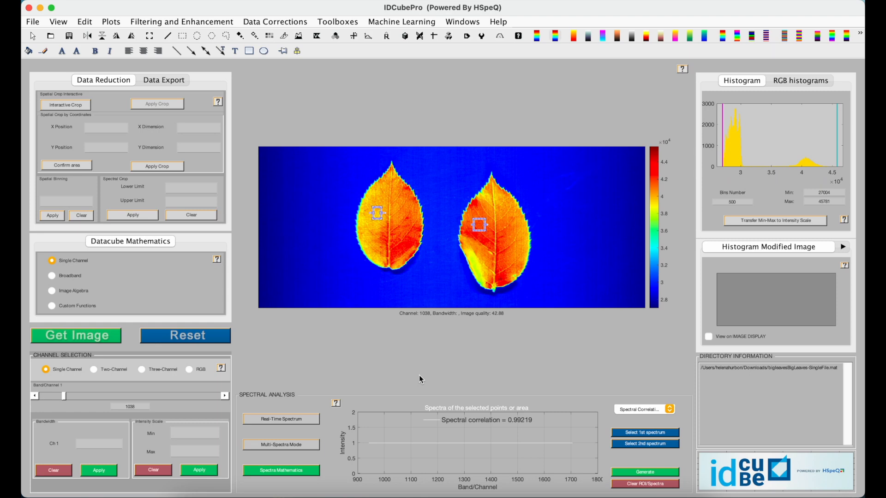
# Generate the Spectral Divergence between a rectangular region on the right leaf and one on the blue background to its right
pyautogui.click(645, 412)
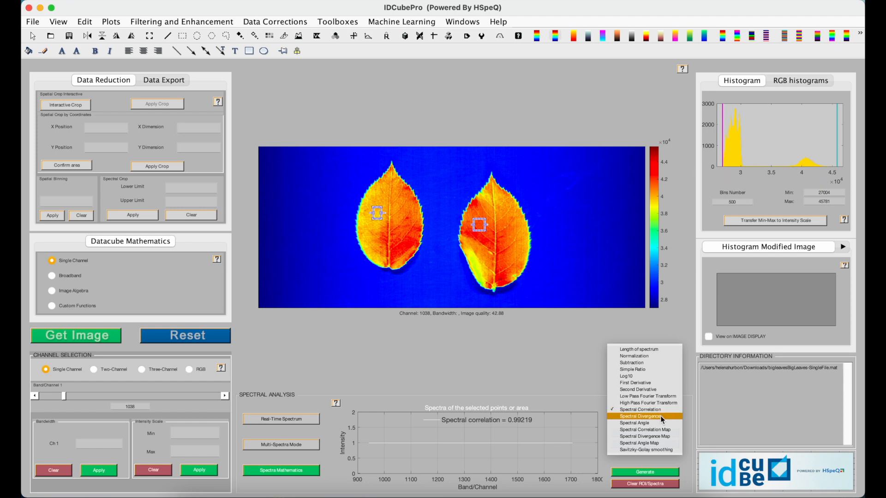
pyautogui.click(661, 417)
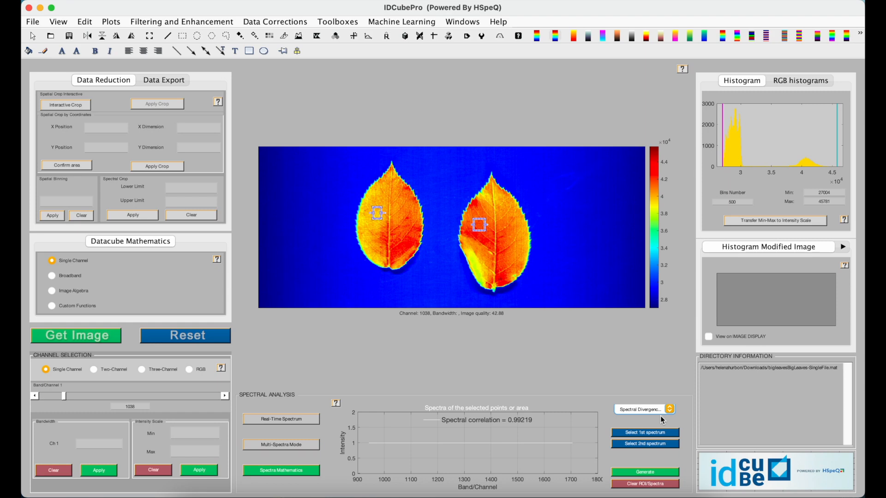
pyautogui.click(655, 437)
pyautogui.click(478, 220)
pyautogui.click(640, 446)
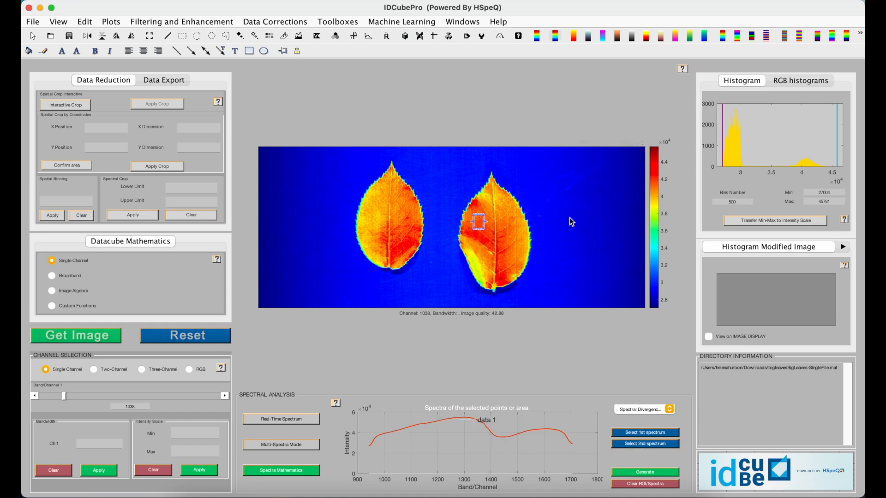
pyautogui.click(548, 199)
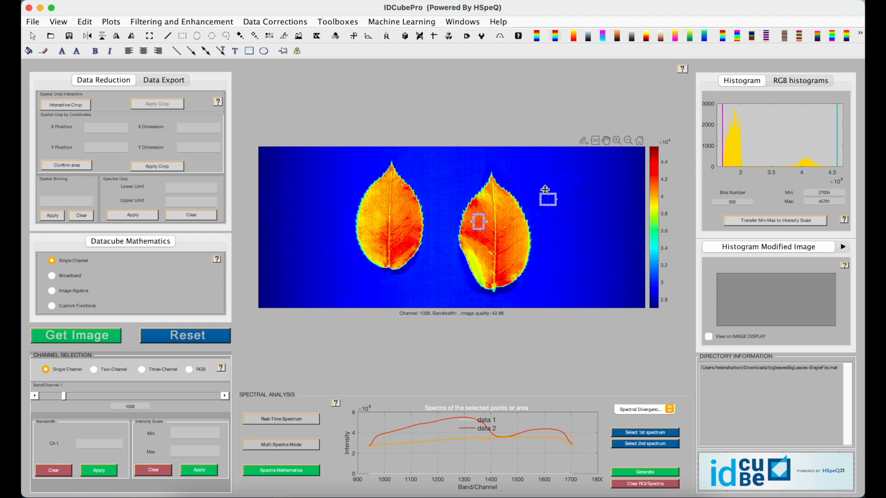
pyautogui.click(666, 472)
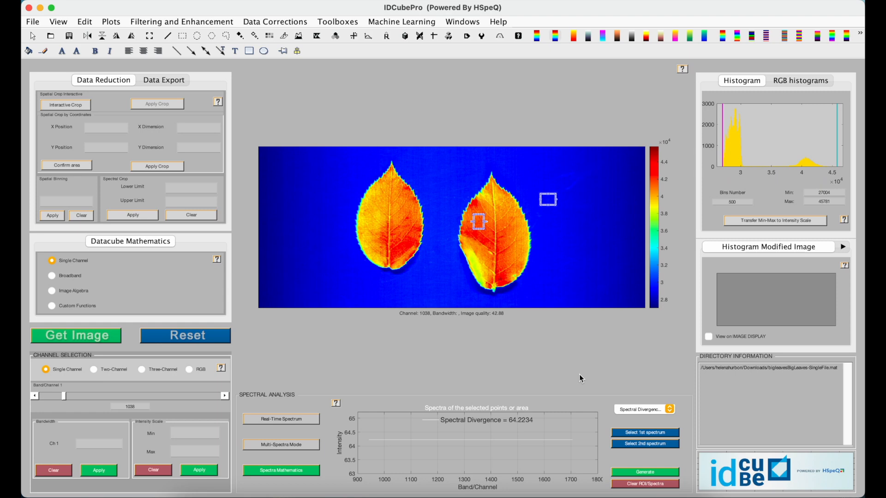
# Clear the regions and spectra, and generate the Spectral Angle between a region on the right leaf and one on the left leaf
pyautogui.click(631, 486)
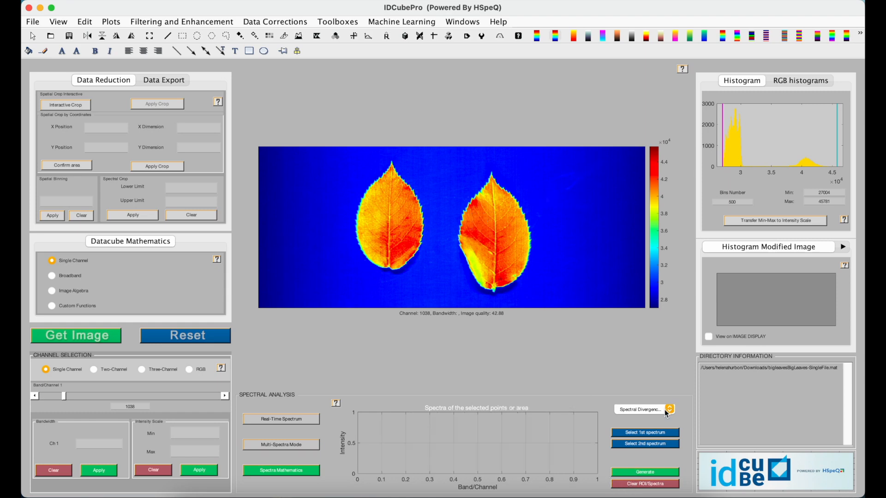
pyautogui.click(665, 410)
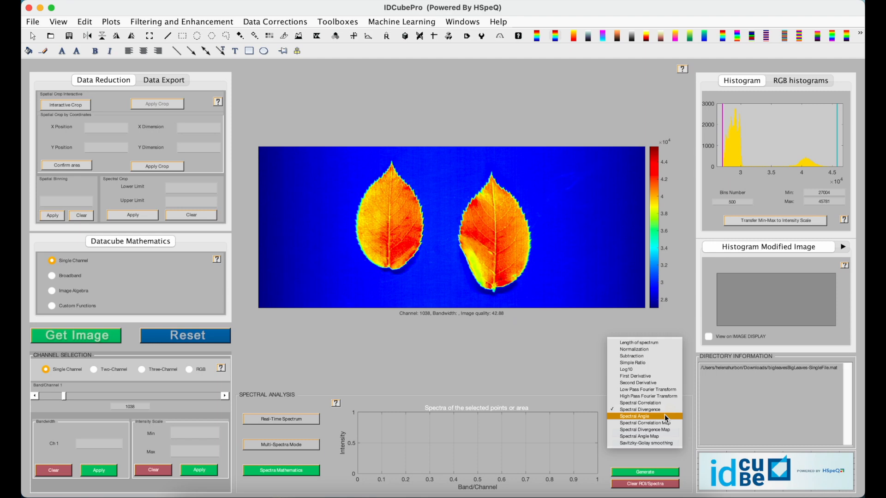
pyautogui.click(666, 416)
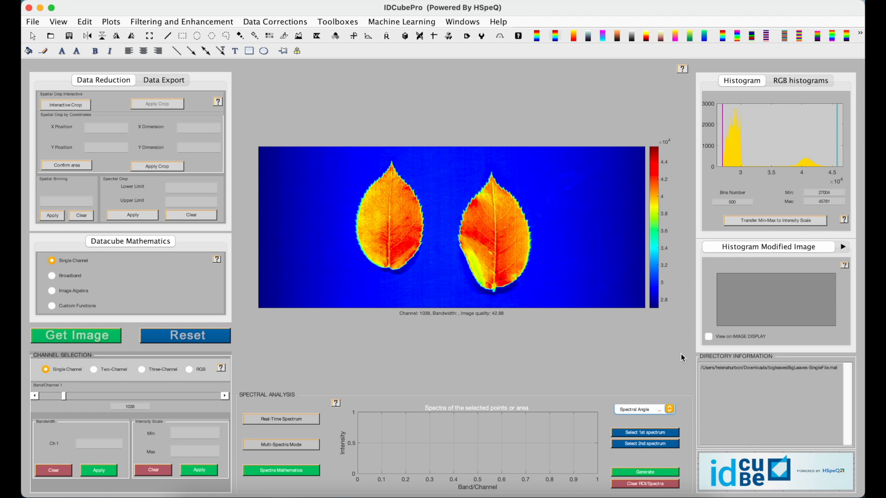
pyautogui.click(629, 432)
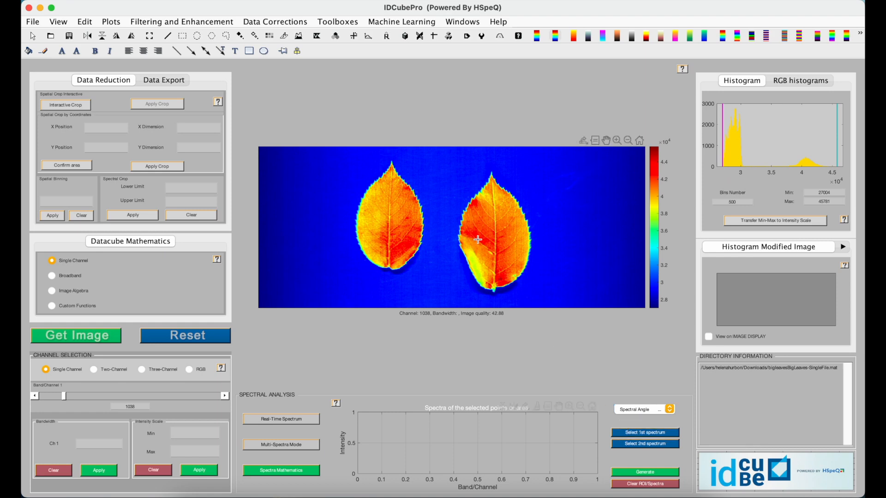
pyautogui.click(483, 222)
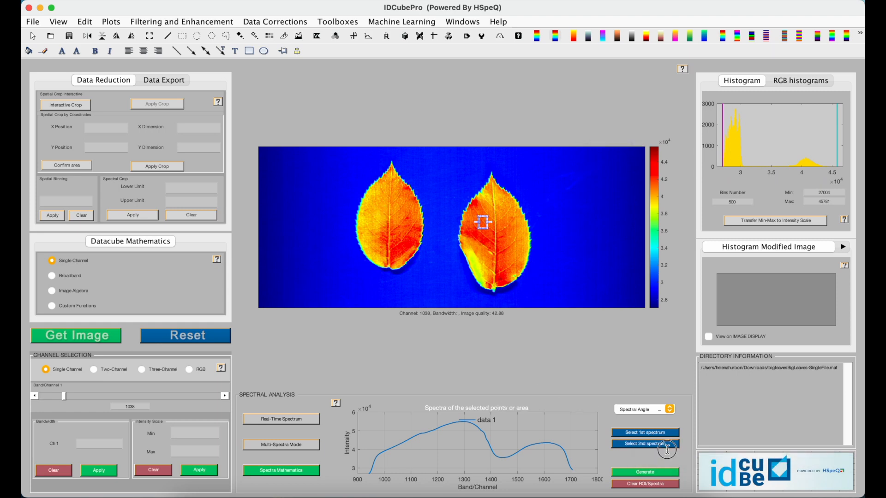
pyautogui.click(370, 222)
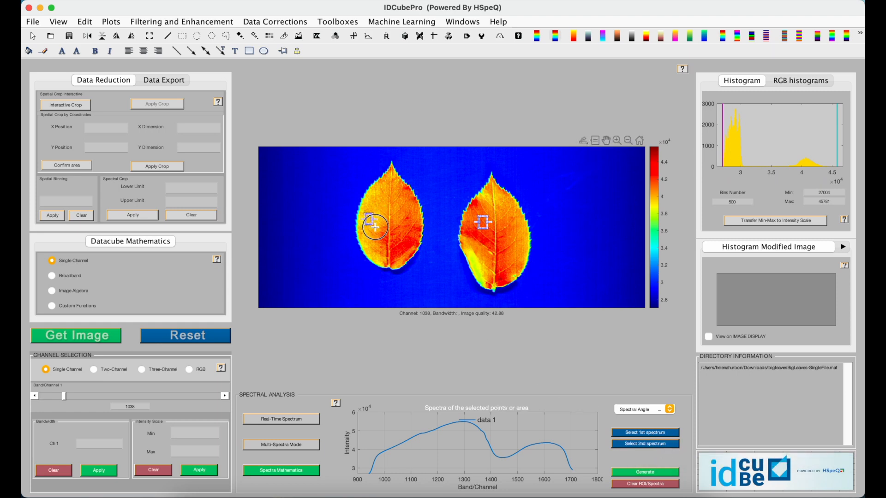
pyautogui.click(625, 473)
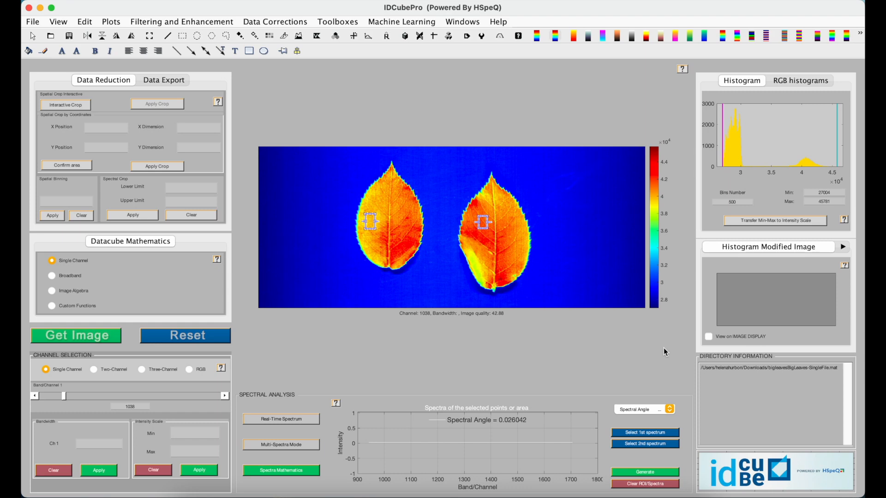
# Choose Spectral Correlation Map and generate it from a rectangular seed region on the left half of the right leaf
pyautogui.click(659, 409)
pyautogui.click(659, 417)
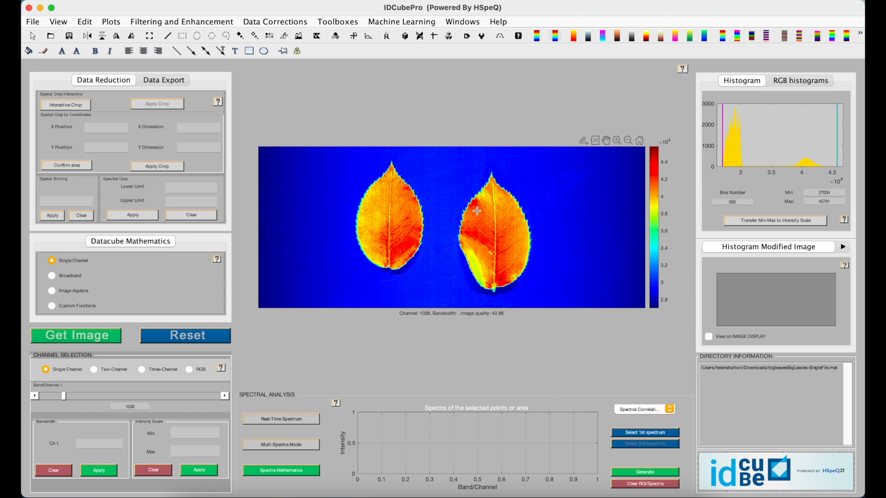
pyautogui.click(478, 229)
pyautogui.moveTo(478, 230); pyautogui.dragTo(484, 234)
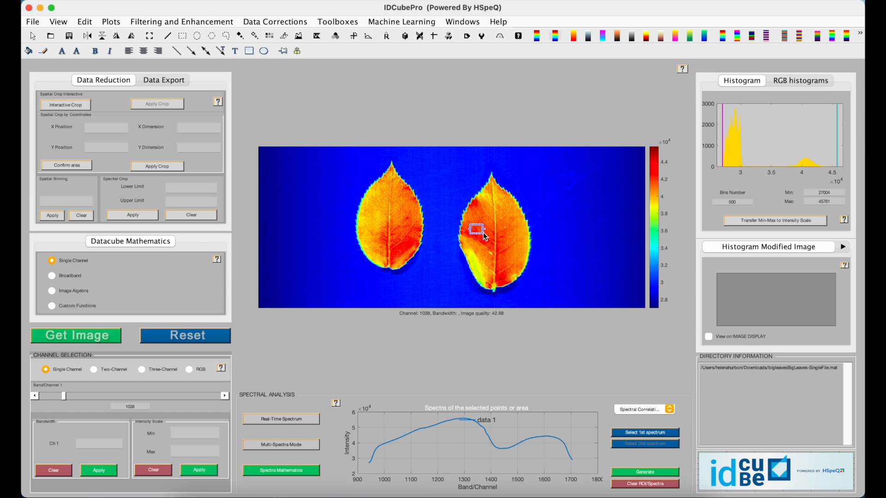
pyautogui.click(623, 474)
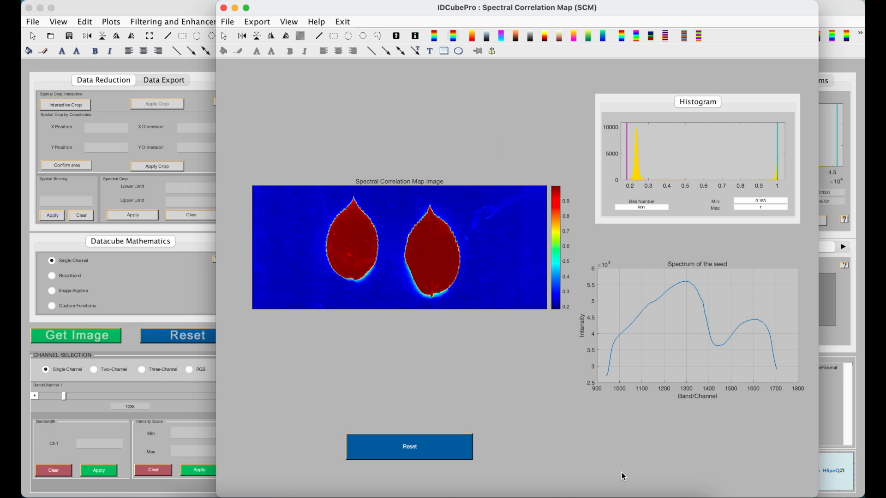
# Lower the Spectral Correlation Map's histogram maximum to about 0.39 and exit the map window
pyautogui.moveTo(782, 148)
pyautogui.moveTo(780, 144); pyautogui.dragTo(689, 143)
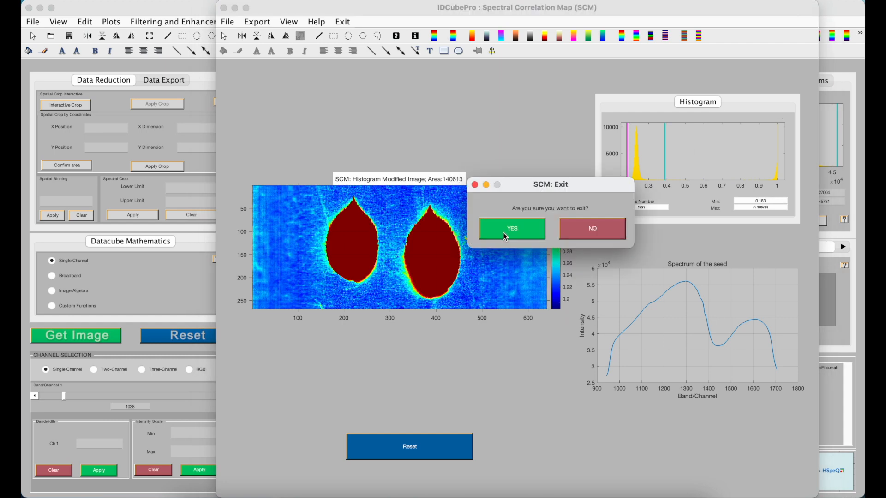
pyautogui.click(504, 233)
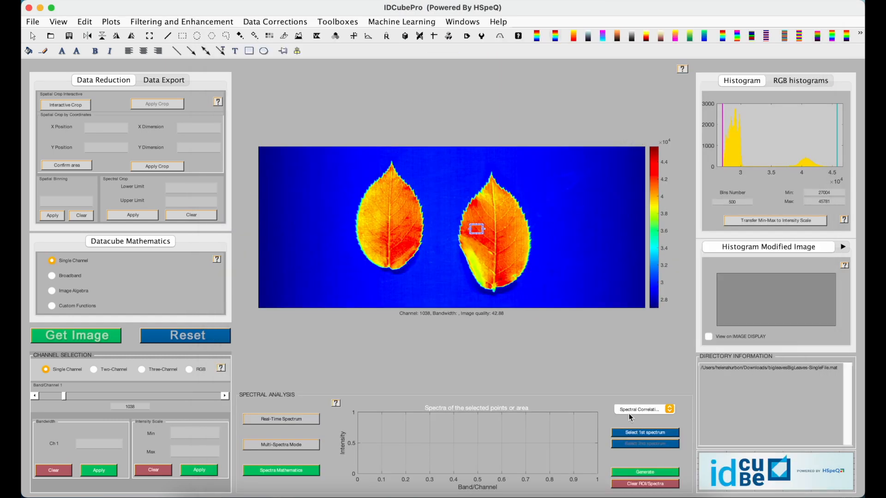
# Choose Spectral Divergence Map and generate it from a rectangular seed region on the left half of the right leaf
pyautogui.click(631, 411)
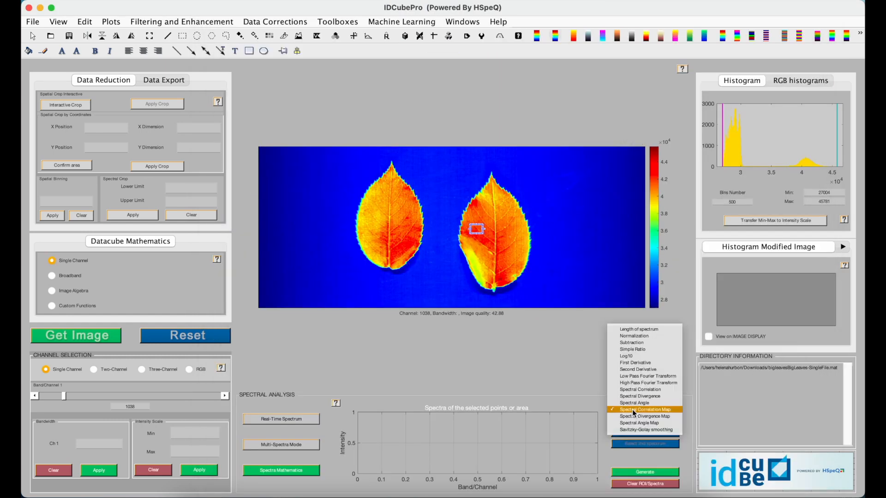
pyautogui.click(673, 417)
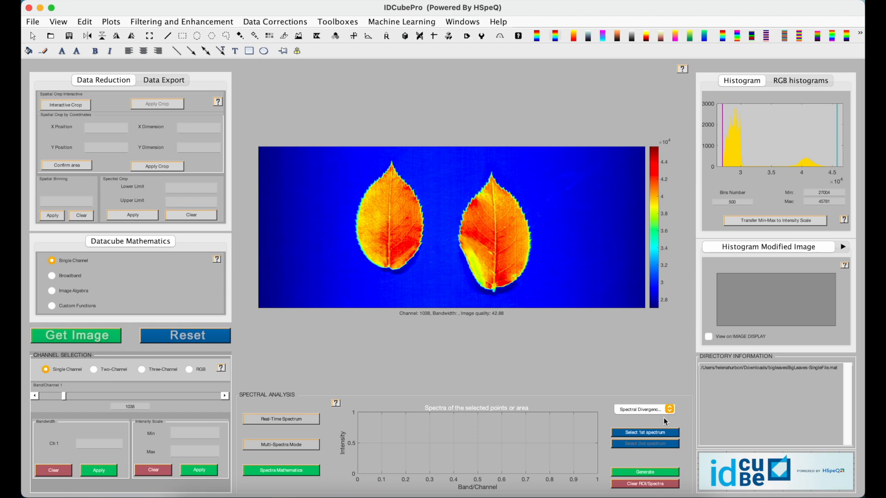
pyautogui.click(653, 436)
pyautogui.moveTo(470, 222); pyautogui.dragTo(485, 233)
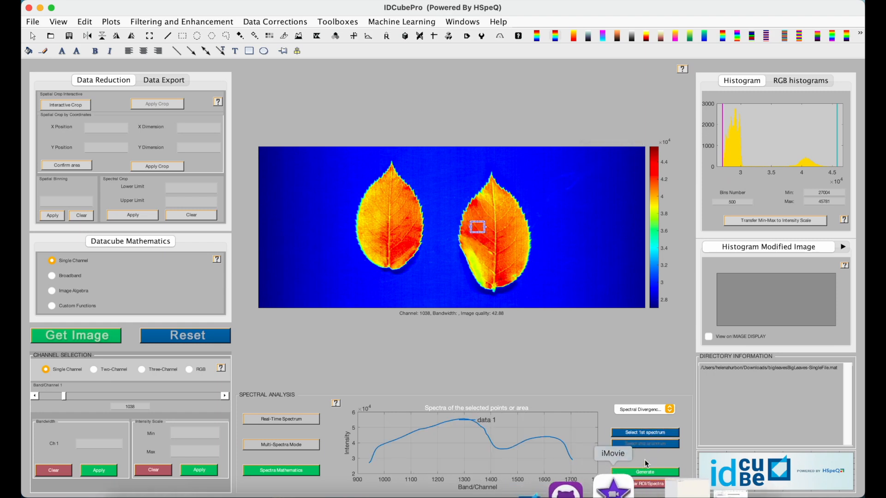
pyautogui.click(660, 473)
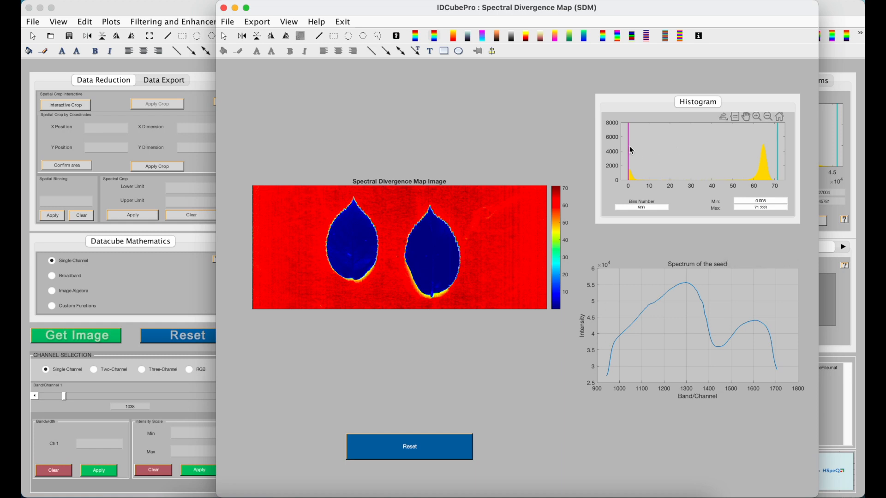
# Set the Spectral Divergence Map's histogram minimum to about 54.1 and maximum to about 67.7, and exit the map window
pyautogui.moveTo(628, 145); pyautogui.dragTo(742, 145)
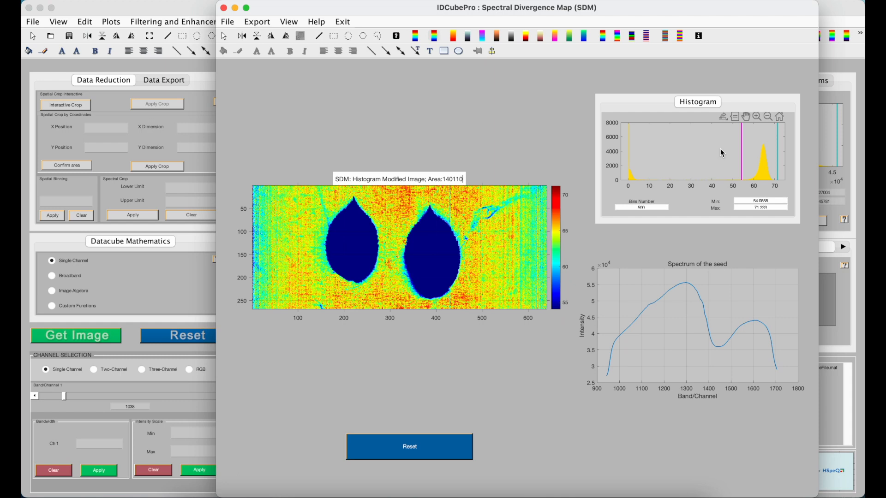
pyautogui.moveTo(780, 149); pyautogui.dragTo(770, 145)
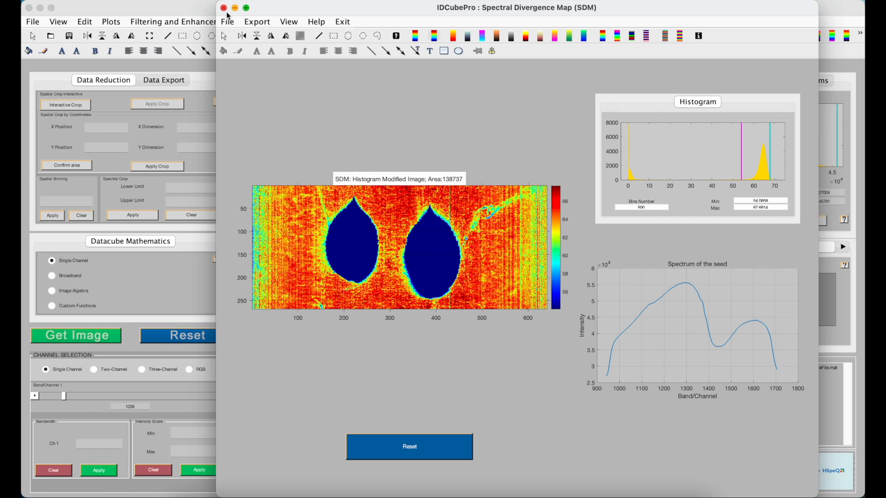
pyautogui.click(224, 8)
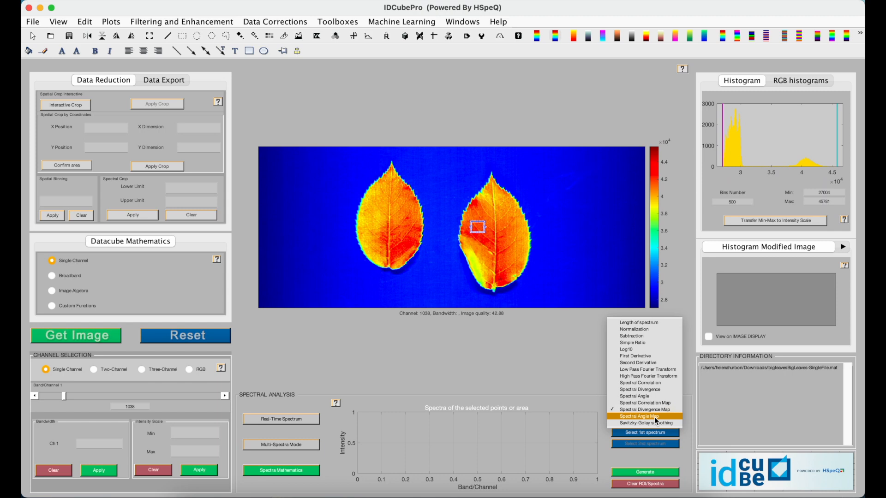
# Choose Spectral Angle Map, clear the old region, and generate the map from a new seed region near the right leaf's midrib
pyautogui.click(655, 418)
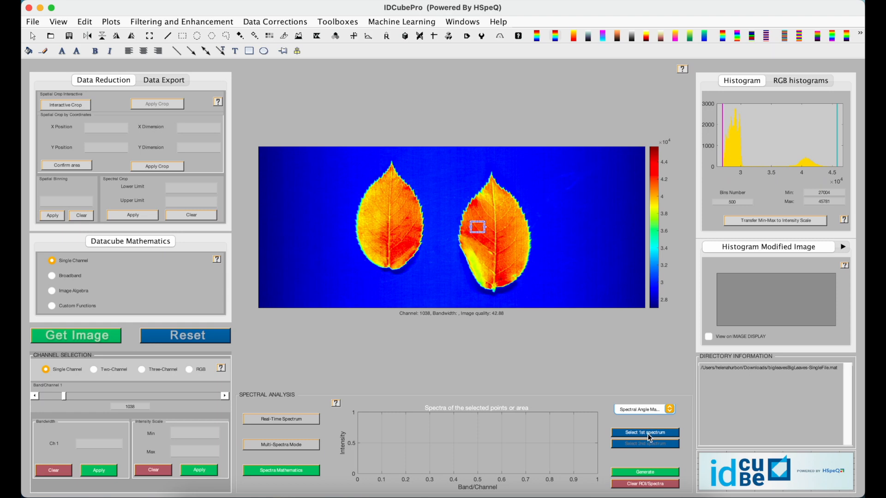
pyautogui.click(635, 485)
pyautogui.click(645, 432)
pyautogui.moveTo(481, 221); pyautogui.dragTo(495, 234)
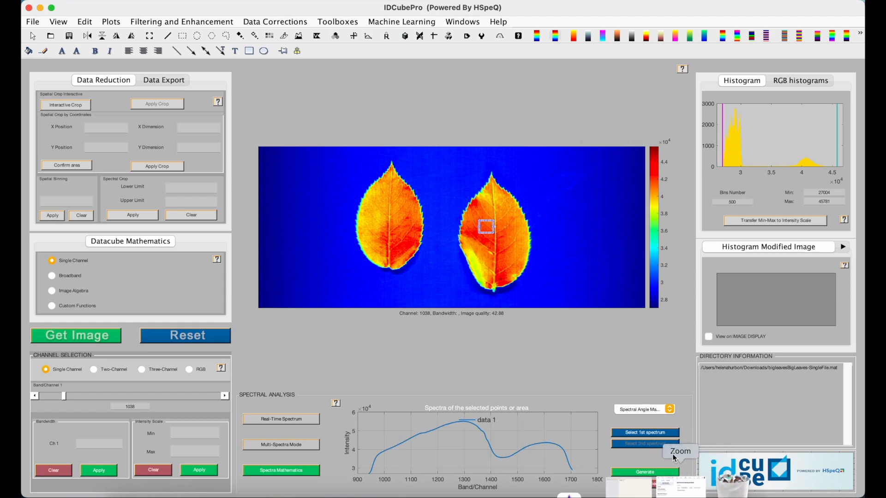
pyautogui.click(641, 473)
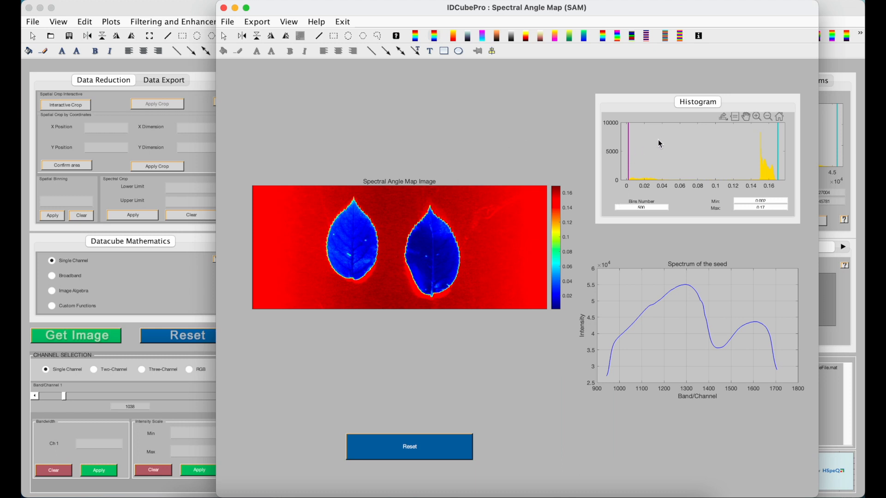
# Raise the Spectral Angle Map's histogram minimum to about 0.078 and exit the map window
pyautogui.moveTo(628, 149); pyautogui.dragTo(696, 148)
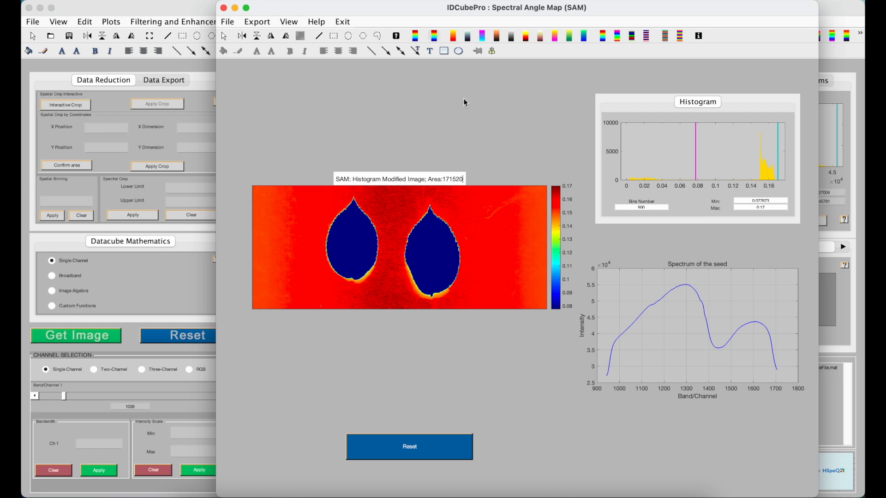
pyautogui.click(224, 8)
pyautogui.click(513, 227)
# Choose Savitzky-Golay smoothing, select a spectrum from a rectangle on the right leaf, and generate the smoothing parameters
pyautogui.click(651, 410)
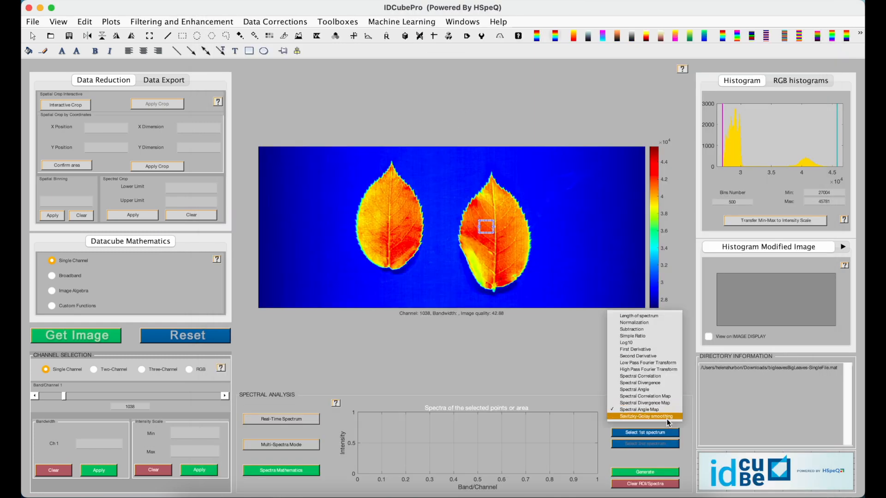
pyautogui.click(667, 417)
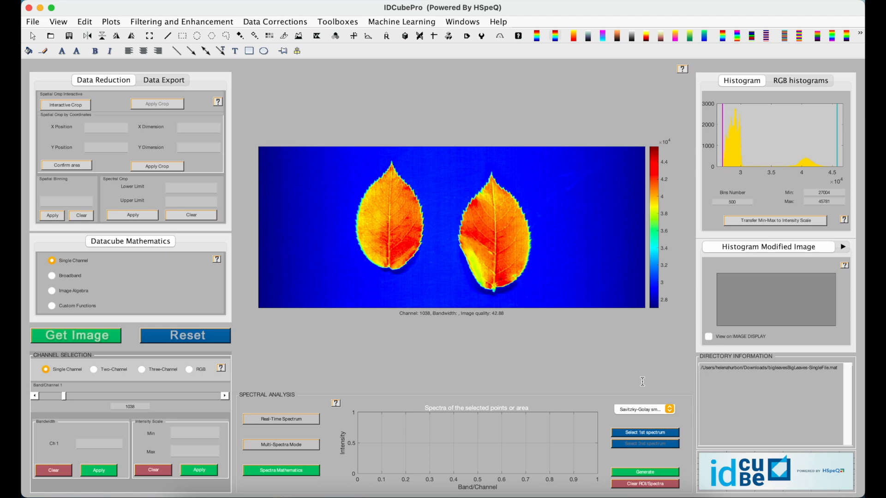
pyautogui.click(633, 434)
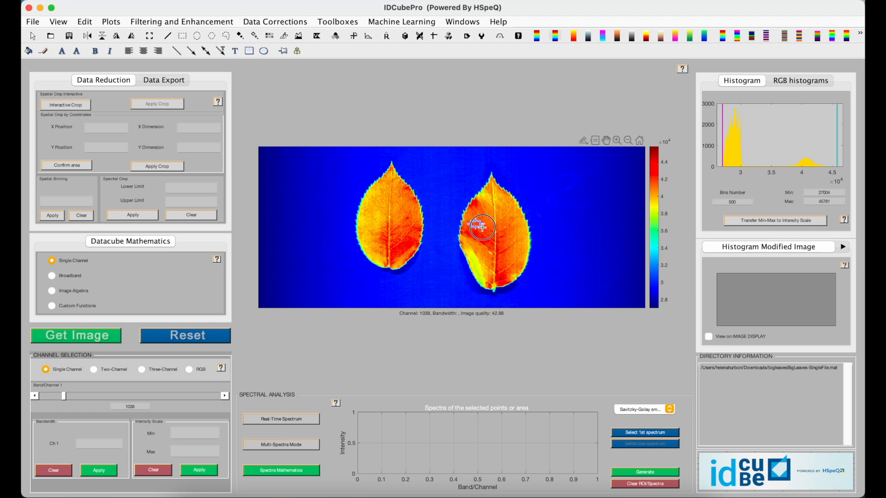
pyautogui.moveTo(487, 229); pyautogui.dragTo(488, 232)
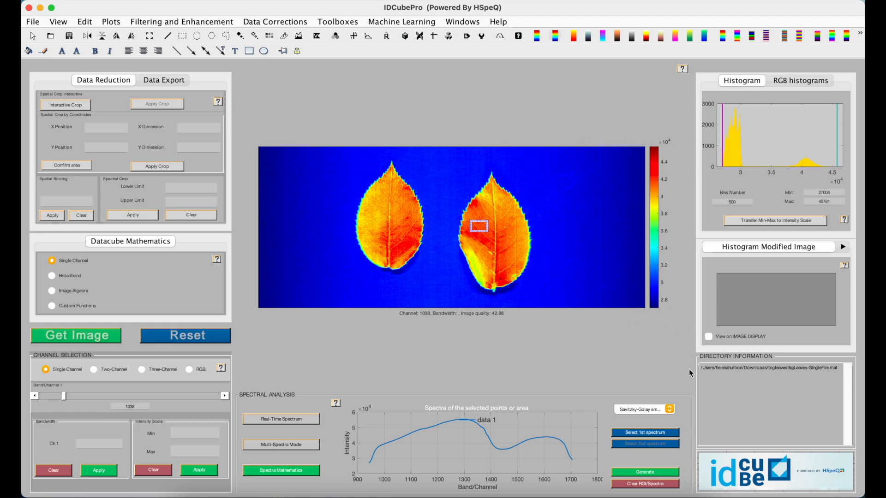
pyautogui.click(658, 472)
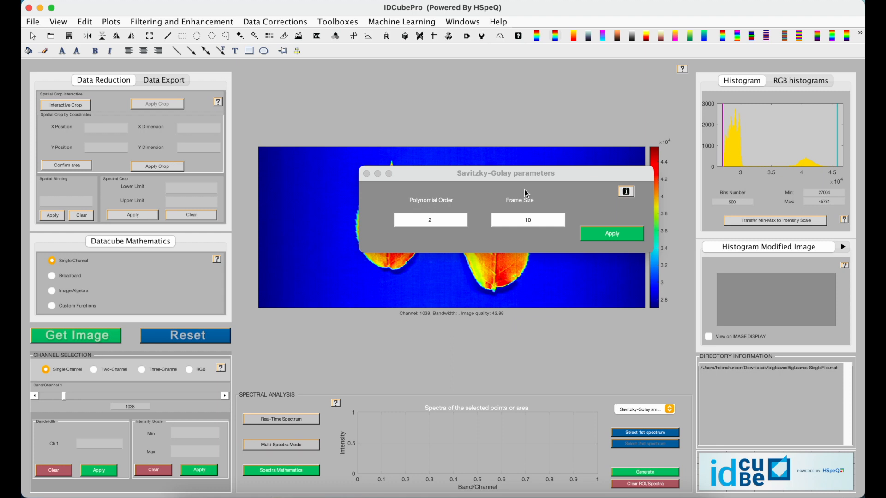
# Apply Savitzky-Golay smoothing with polynomial order 2 and frame size 10 to the selected spectrum, and close the parameters window
pyautogui.click(620, 237)
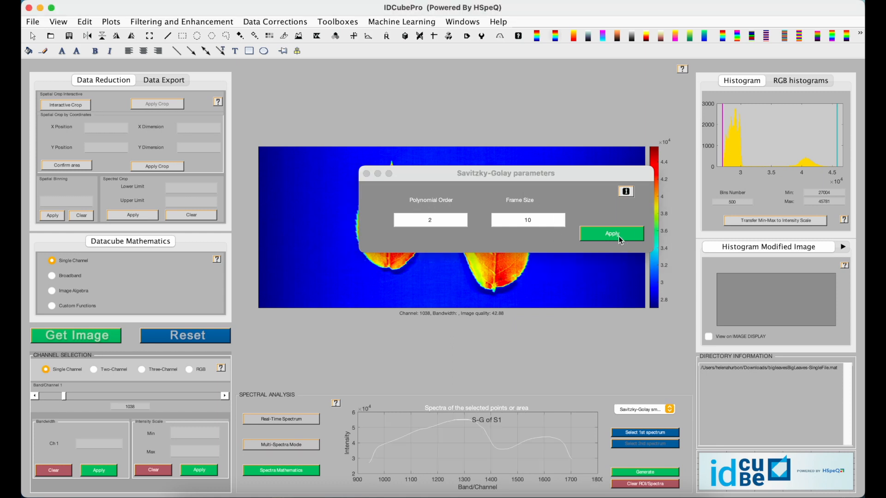
pyautogui.click(366, 173)
pyautogui.click(633, 413)
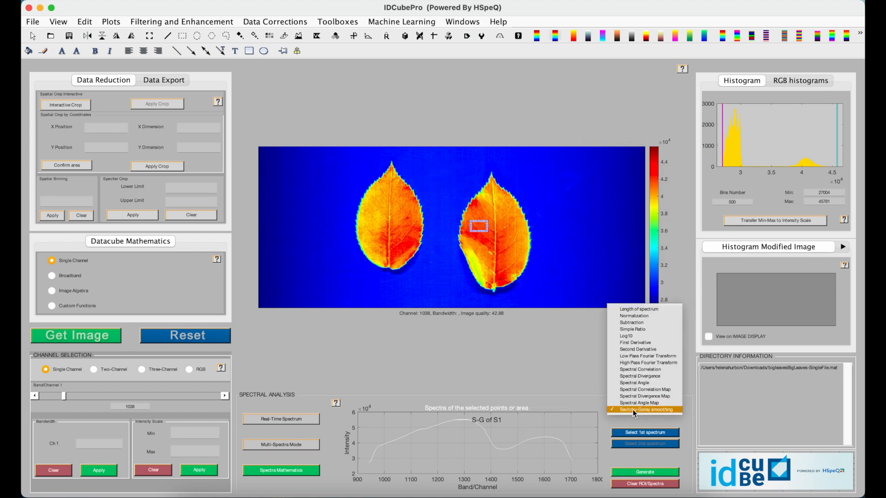
pyautogui.click(386, 384)
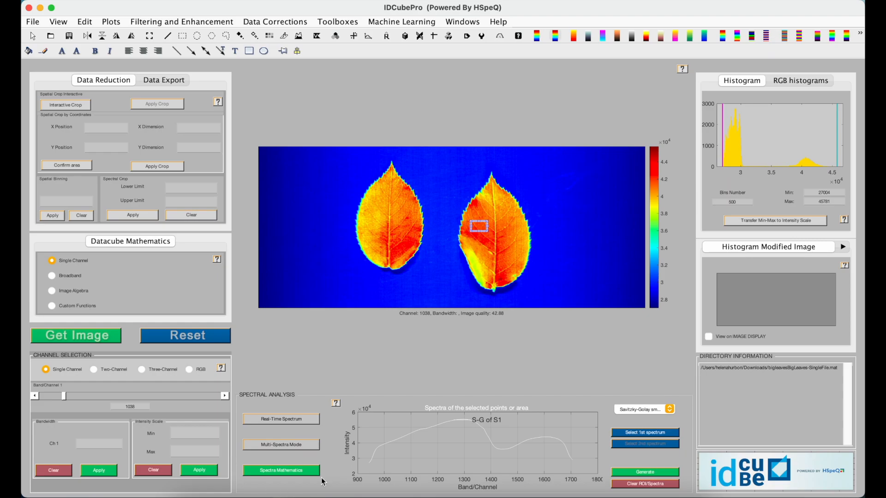